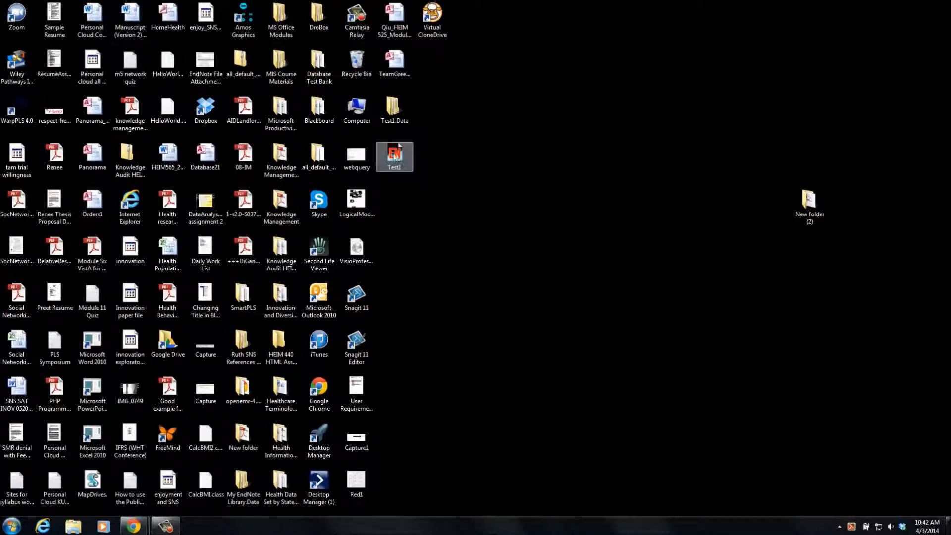
- Open the Test1 EndNote library from the desktop
{"action": "left_click", "coordinate": [396, 158]}
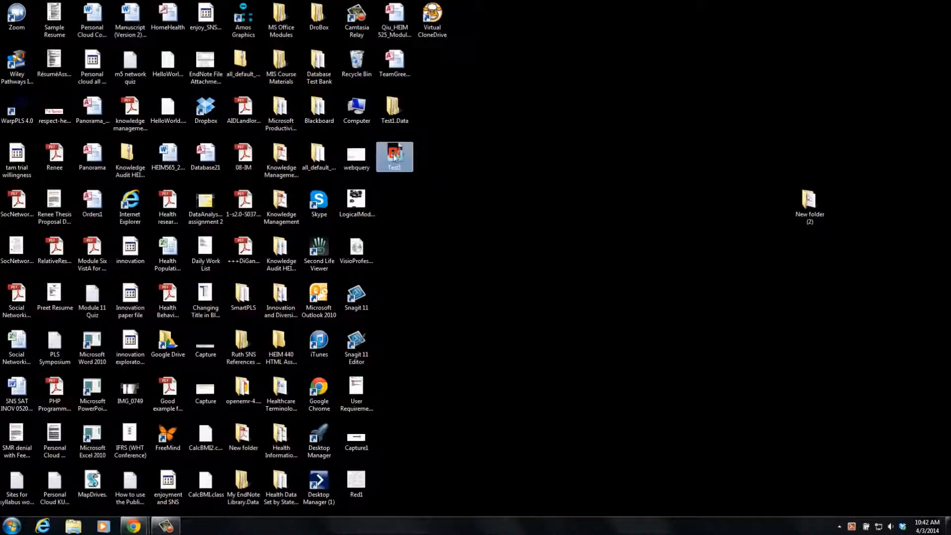
{"action": "double_click", "coordinate": [394, 156]}
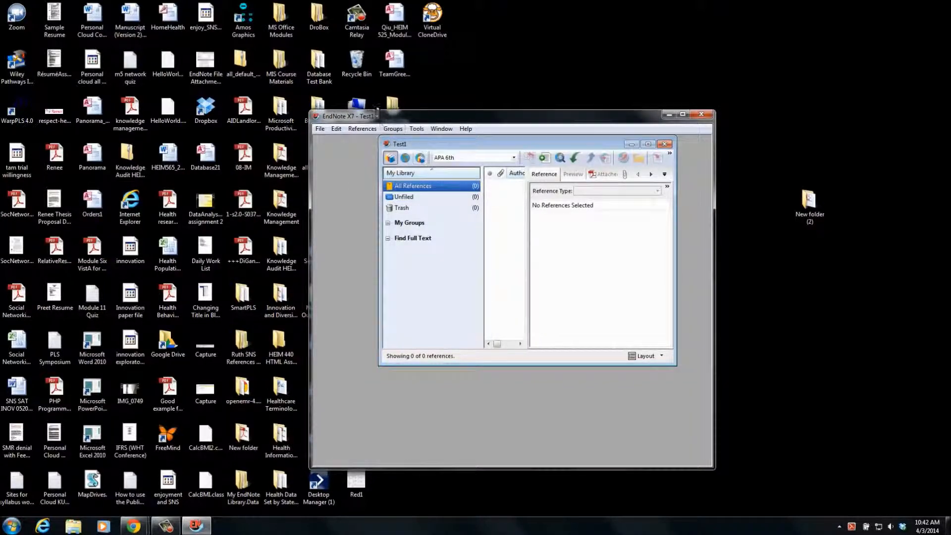
{"action": "mouse_move", "coordinate": [510, 119]}
{"action": "left_mouse_down"}
{"action": "mouse_move", "coordinate": [526, 117]}
{"action": "mouse_move", "coordinate": [511, 120]}
{"action": "left_mouse_up"}
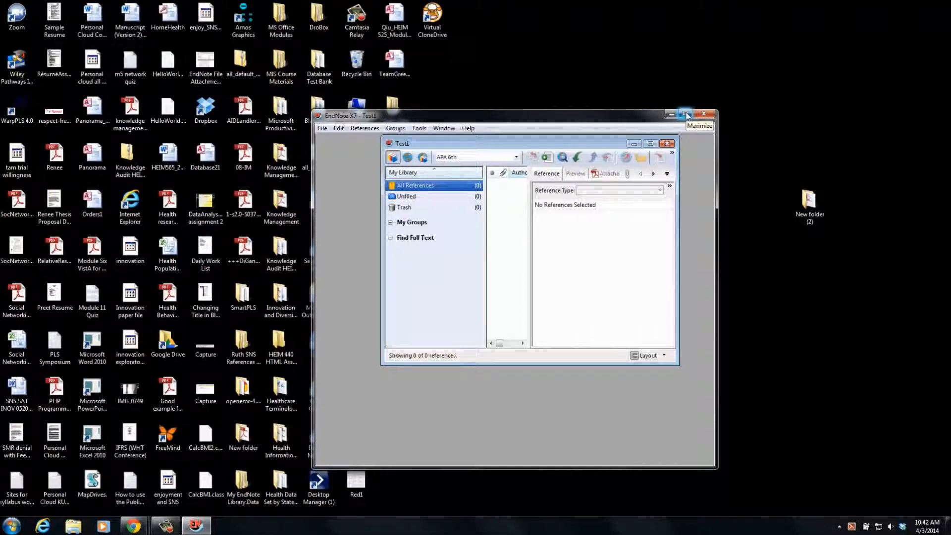
- Start Microsoft Word 2010 with a blank document, maximize its window, and show the EndNote X7 commands
{"action": "left_click", "coordinate": [11, 527]}
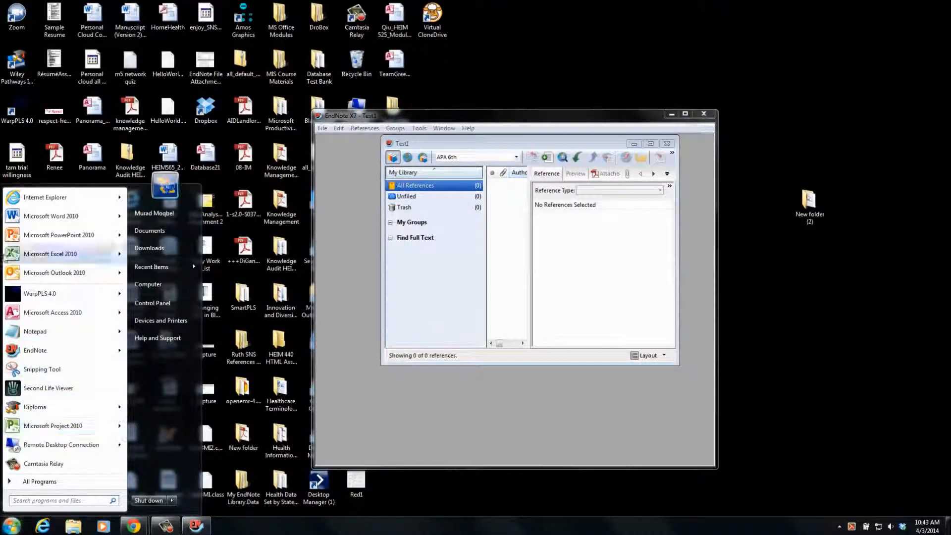
{"action": "left_click", "coordinate": [45, 216]}
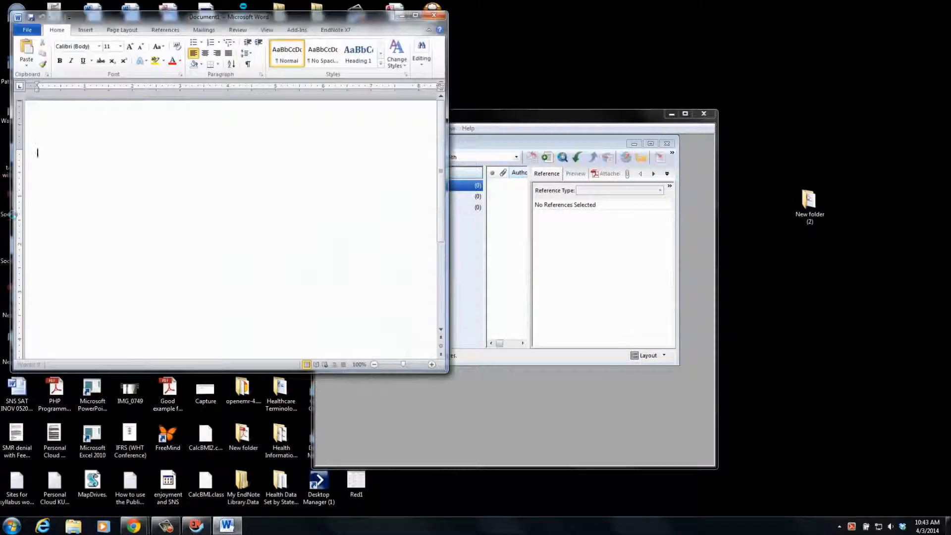
{"action": "left_click", "coordinate": [415, 15]}
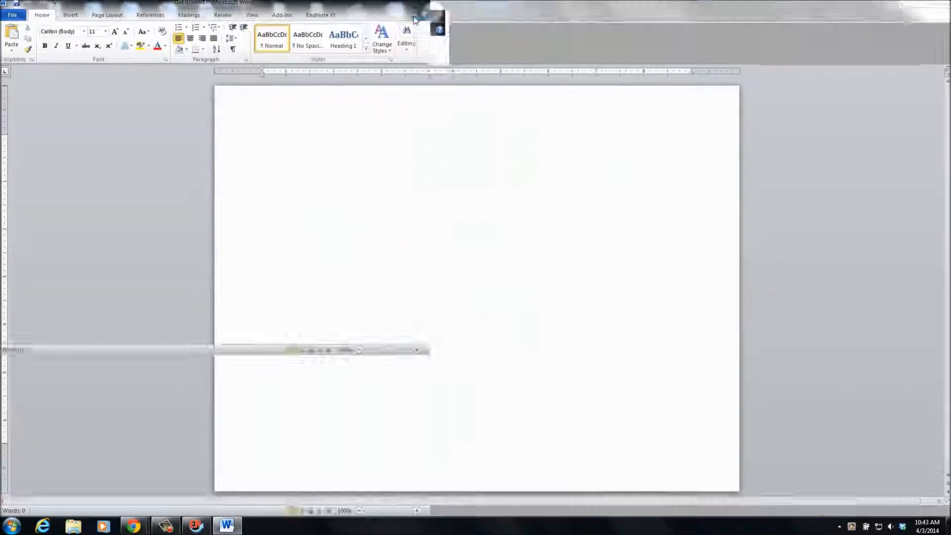
{"action": "left_click", "coordinate": [317, 19]}
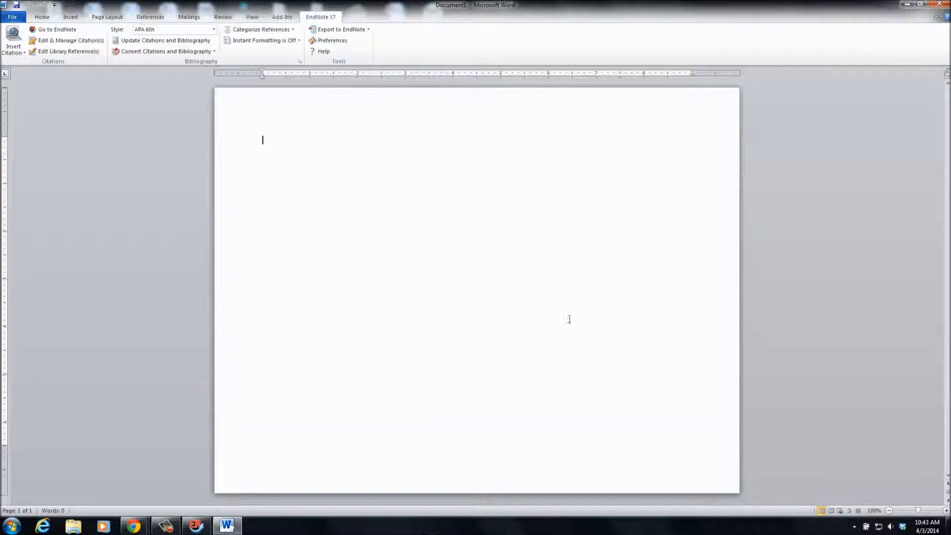
- Set the blank document's page orientation to portrait and zoom the view to 120%
{"action": "left_click", "coordinate": [107, 17]}
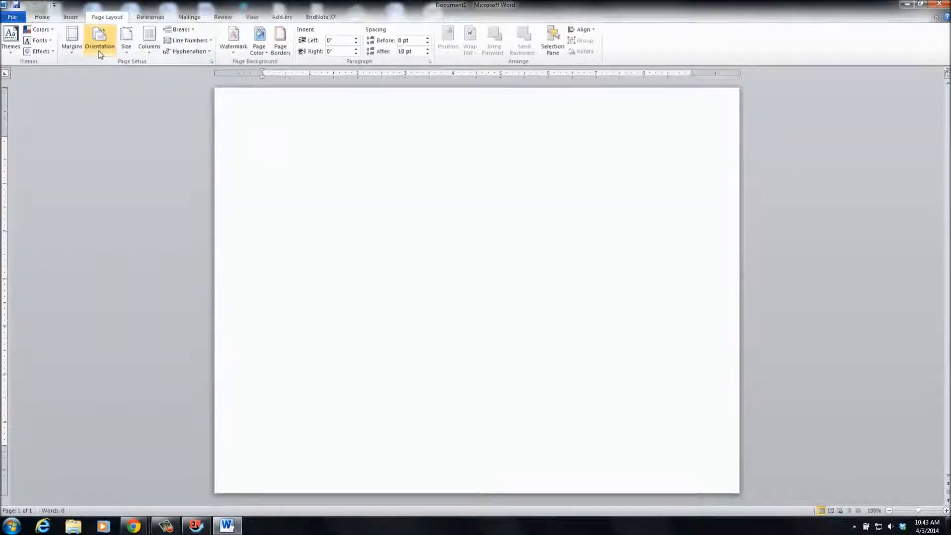
{"action": "left_click", "coordinate": [100, 45]}
{"action": "left_click", "coordinate": [115, 72]}
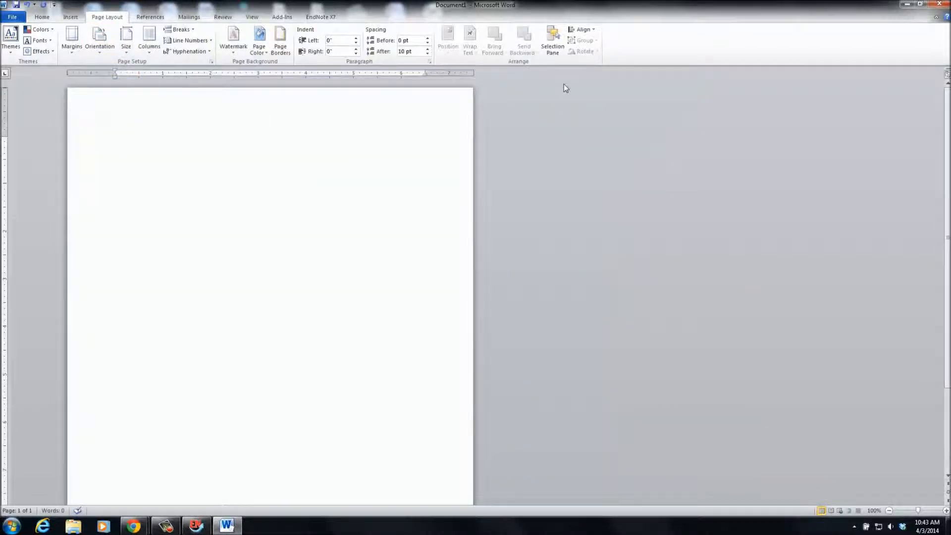
{"action": "left_click", "coordinate": [946, 510]}
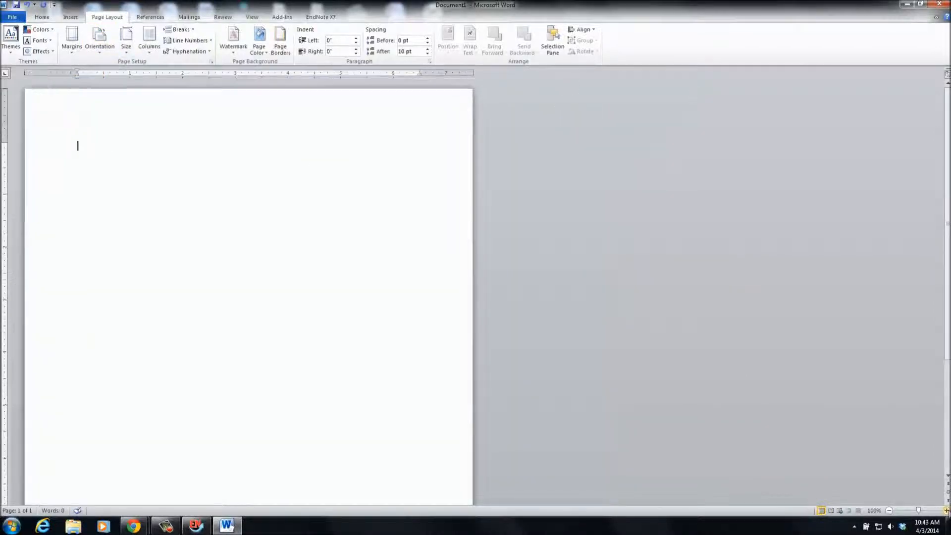
{"action": "left_click", "coordinate": [946, 510]}
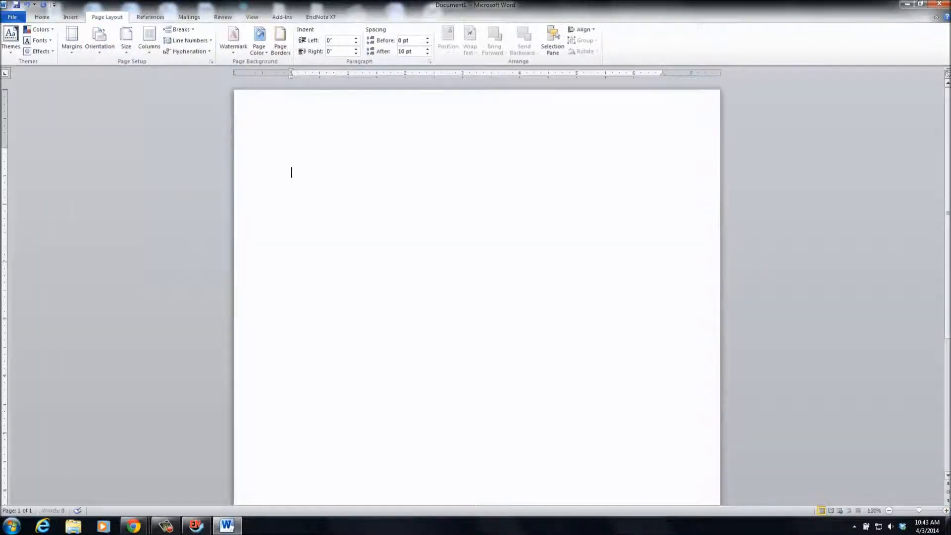
- Write the sentence "There is a debate in the benefits of SNS ." and place the cursor just before the period
{"action": "type", "text": "There is"}
{"action": "key", "text": "BackSpace"}
{"action": "key", "text": "BackSpace"}
{"action": "key", "text": "BackSpace"}
{"action": "key", "text": "BackSpace"}
{"action": "key", "text": "BackSpace"}
{"action": "key", "text": "BackSpace"}
{"action": "key", "text": "BackSpace"}
{"action": "type", "text": "in the benefits of SNS."}
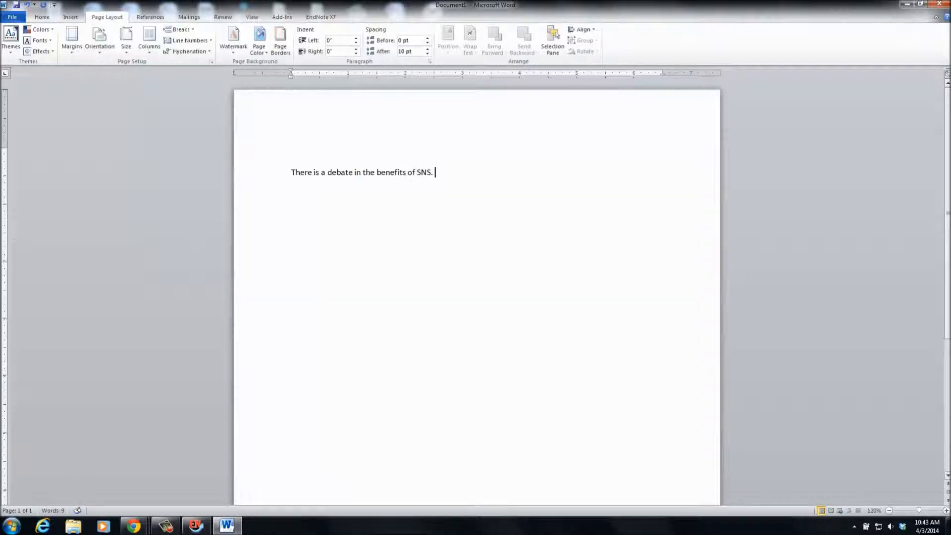
{"action": "left_click", "coordinate": [434, 173]}
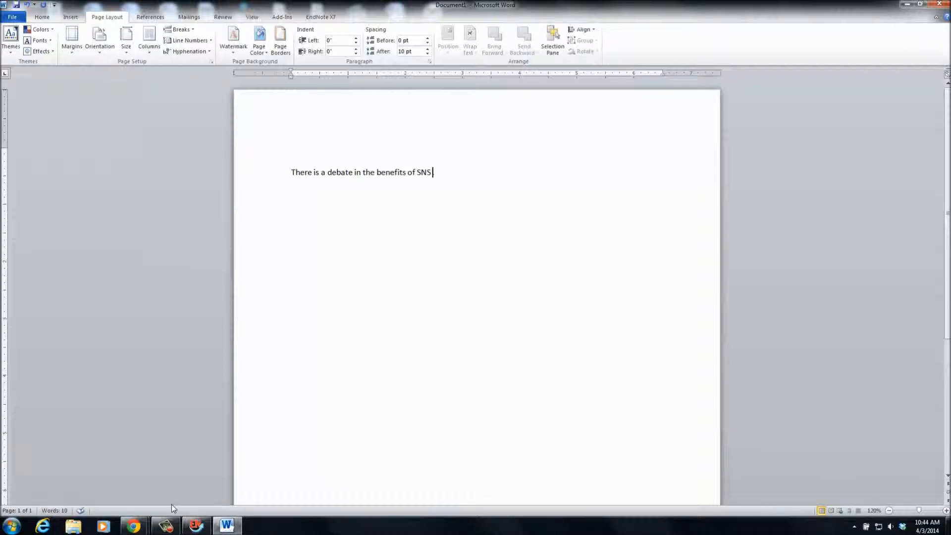
- Switch to the Google Scholar results in Chrome and copy the article title from the search box
{"action": "mouse_move", "coordinate": [133, 525]}
{"action": "left_click", "coordinate": [82, 486]}
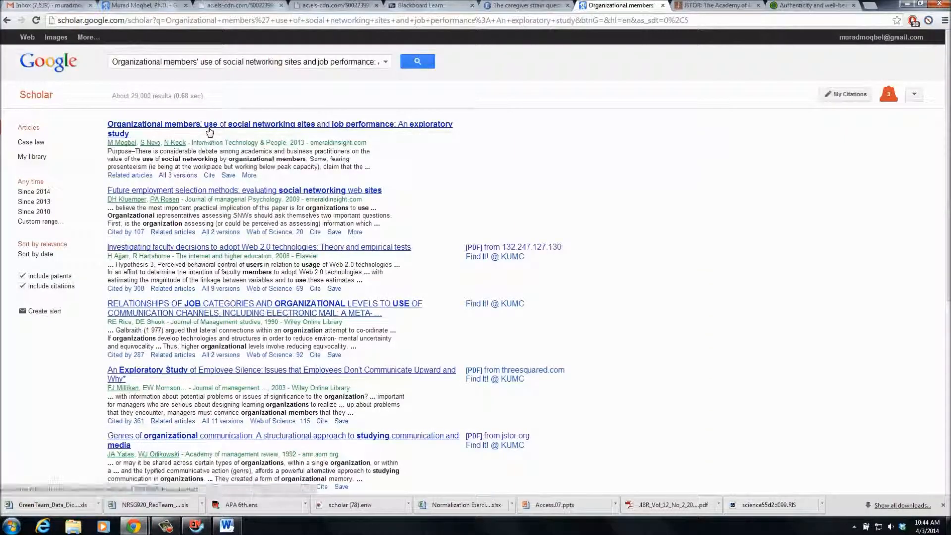
{"action": "left_click", "coordinate": [219, 63]}
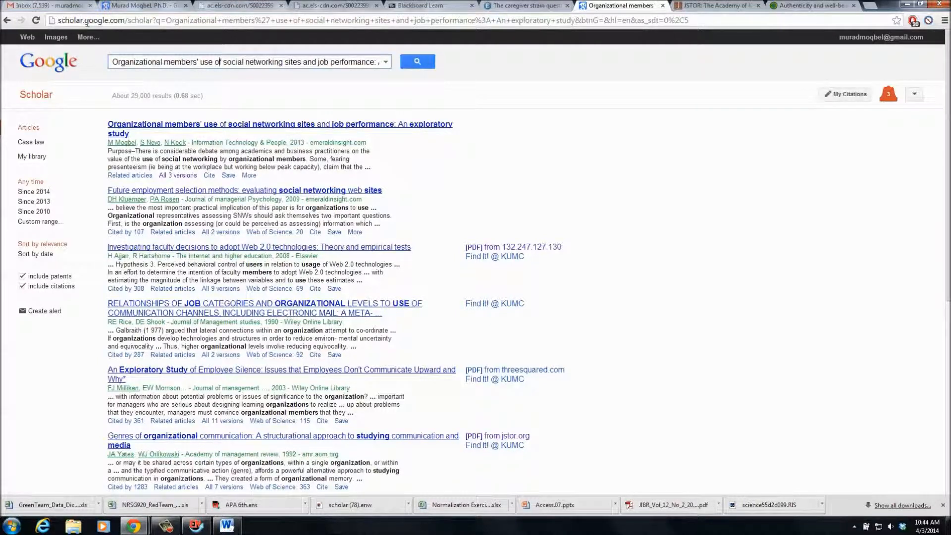
{"action": "triple_click", "coordinate": [308, 64]}
{"action": "key", "text": "ctrl+c"}
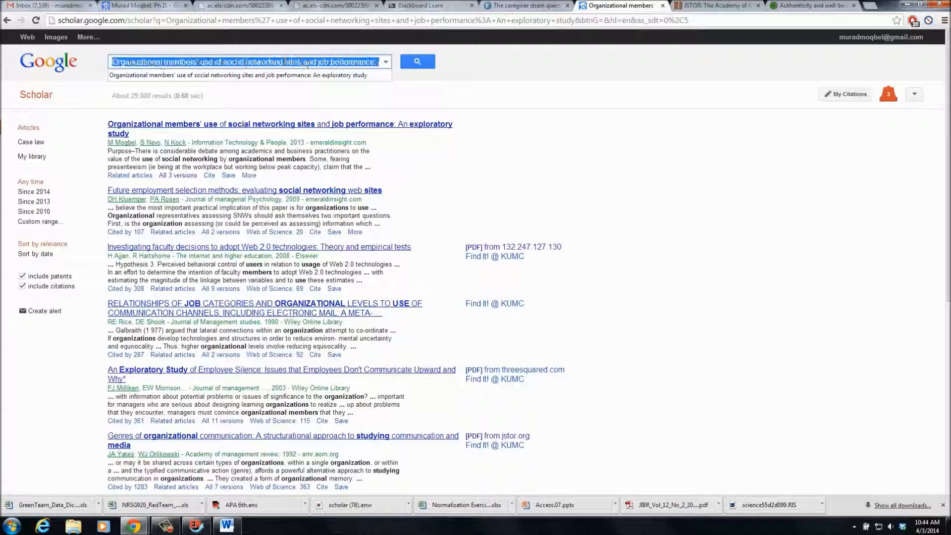
- Search from the Google Scholar home page for "Organizational members' use of social networking sites and job performance: An exploratory study"
{"action": "left_click", "coordinate": [246, 22]}
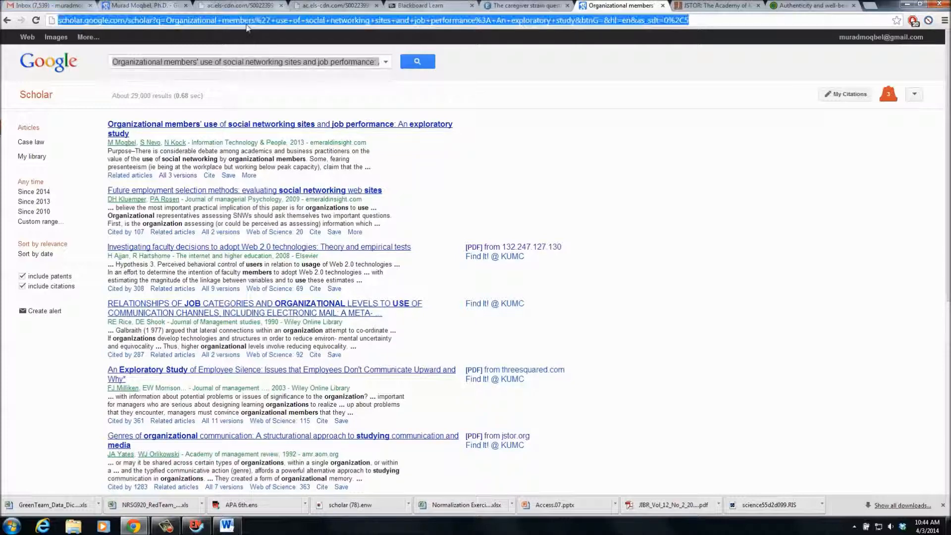
{"action": "type", "text": "sc"}
{"action": "key", "text": "Return"}
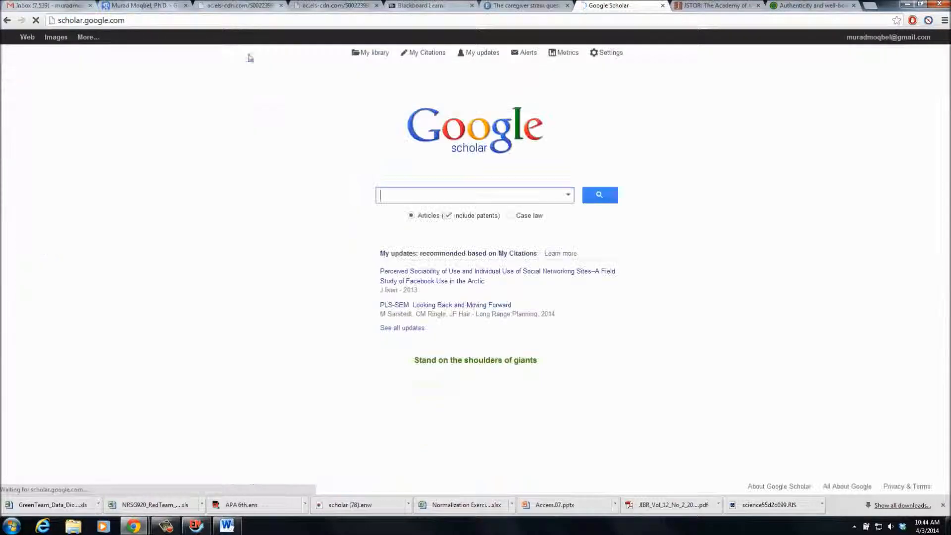
{"action": "key", "text": "ctrl+v"}
{"action": "key", "text": "Return"}
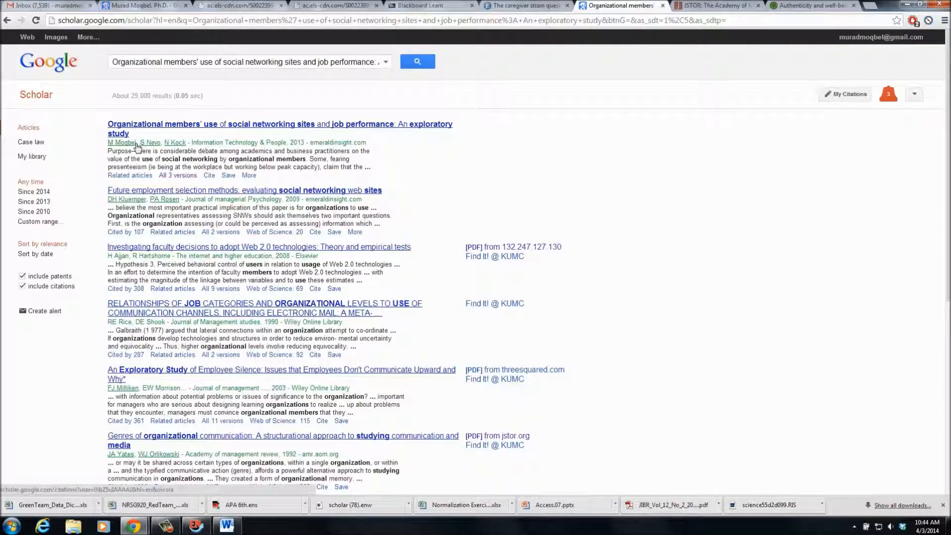
- Export the first result's citation for EndNote and open the downloaded scholar (80).enw file to import it into the Test1 library
{"action": "left_click", "coordinate": [209, 176]}
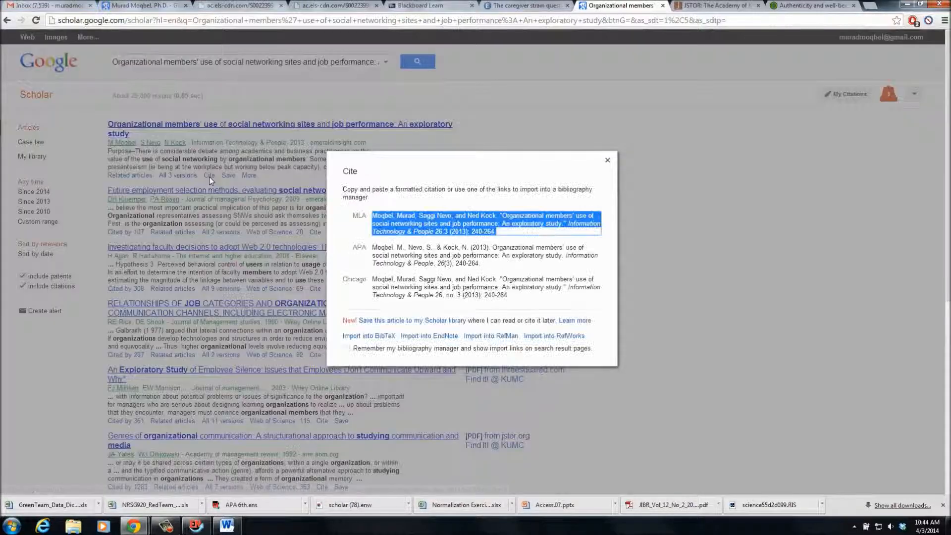
{"action": "left_click", "coordinate": [409, 255]}
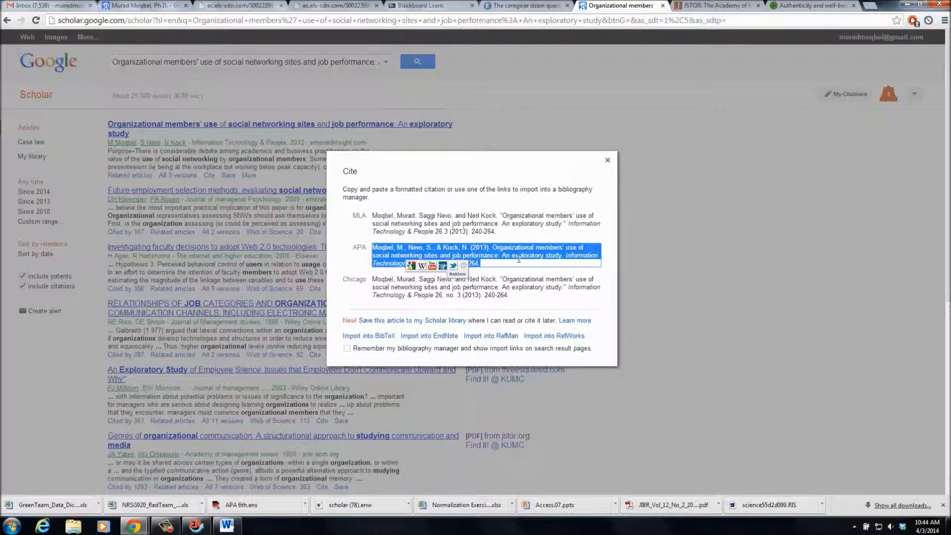
{"action": "left_click", "coordinate": [447, 337]}
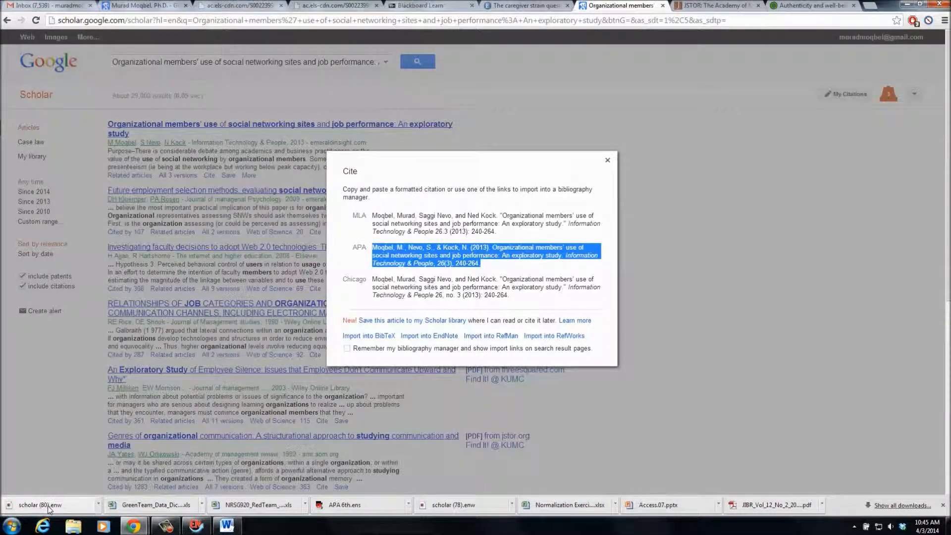
{"action": "left_click", "coordinate": [49, 508]}
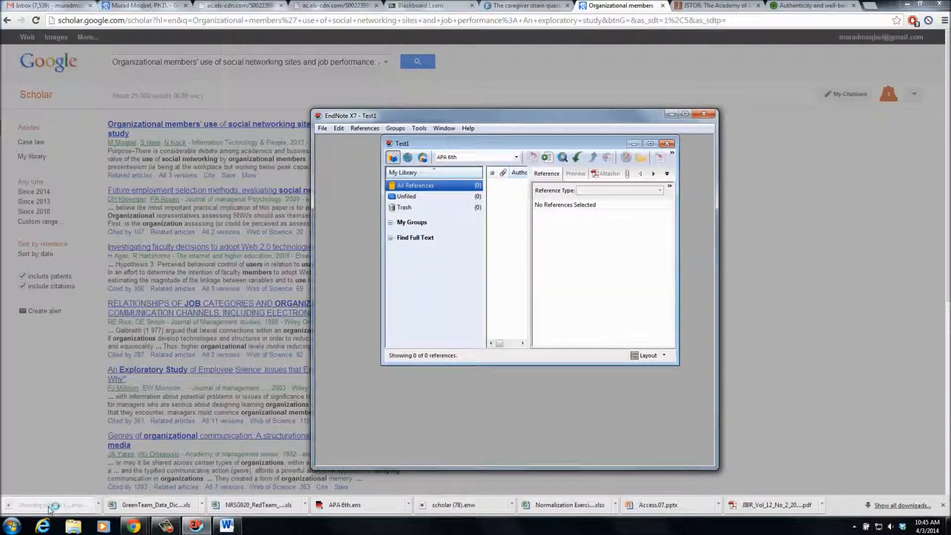
- Maximize EndNote, enlarge the Test1 library window, and select the imported article to examine its reference fields
{"action": "left_click", "coordinate": [685, 115]}
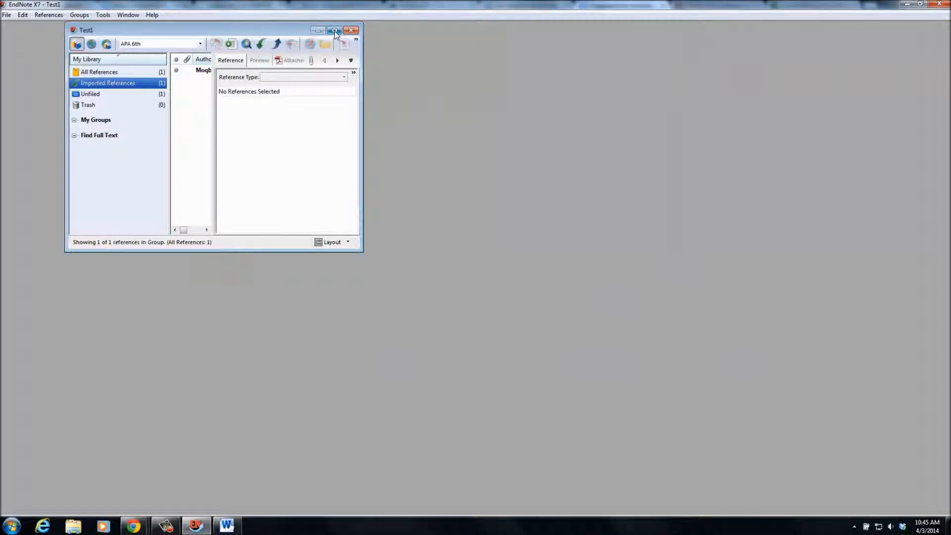
{"action": "left_click_drag", "start_coordinate": [363, 57], "coordinate": [925, 151]}
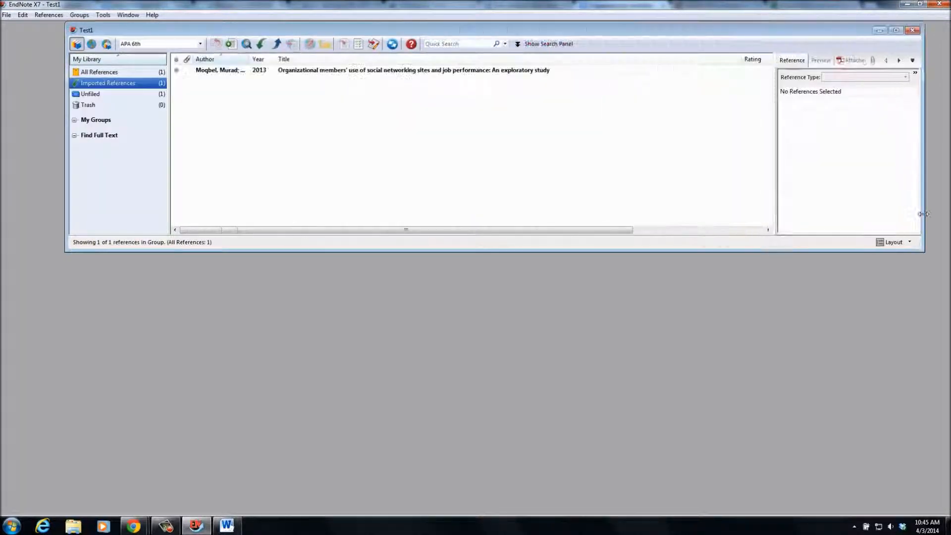
{"action": "left_click_drag", "start_coordinate": [686, 249], "coordinate": [671, 345]}
{"action": "left_click", "coordinate": [420, 70]}
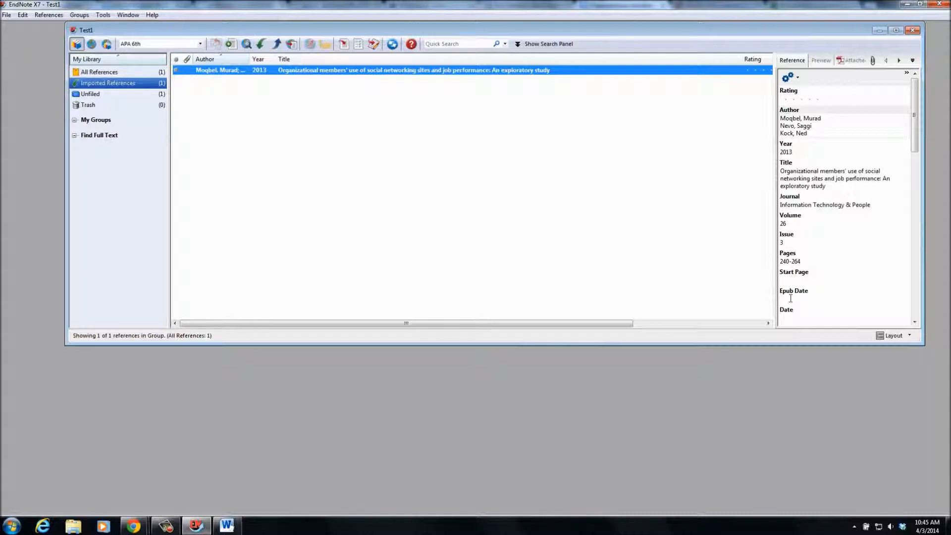
{"action": "left_click_drag", "start_coordinate": [916, 138], "coordinate": [915, 82]}
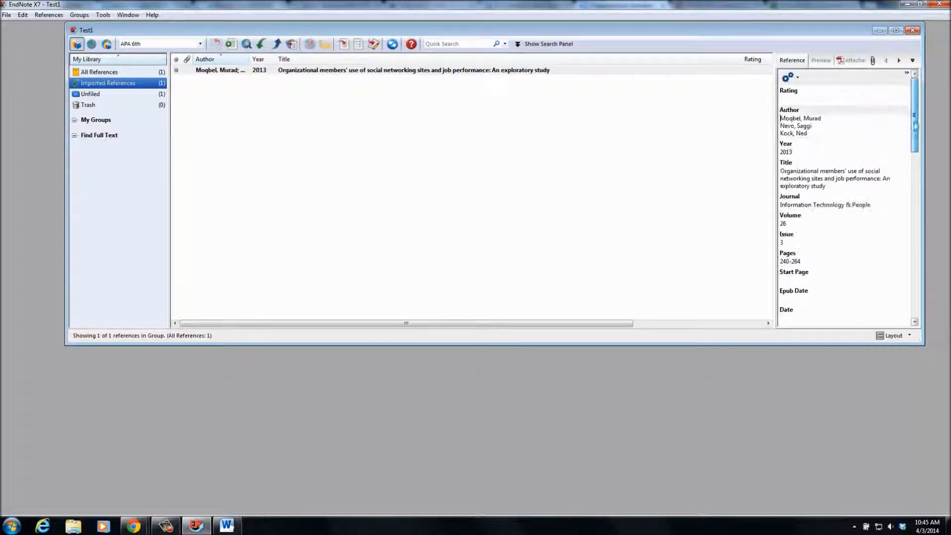
{"action": "left_click", "coordinate": [421, 70]}
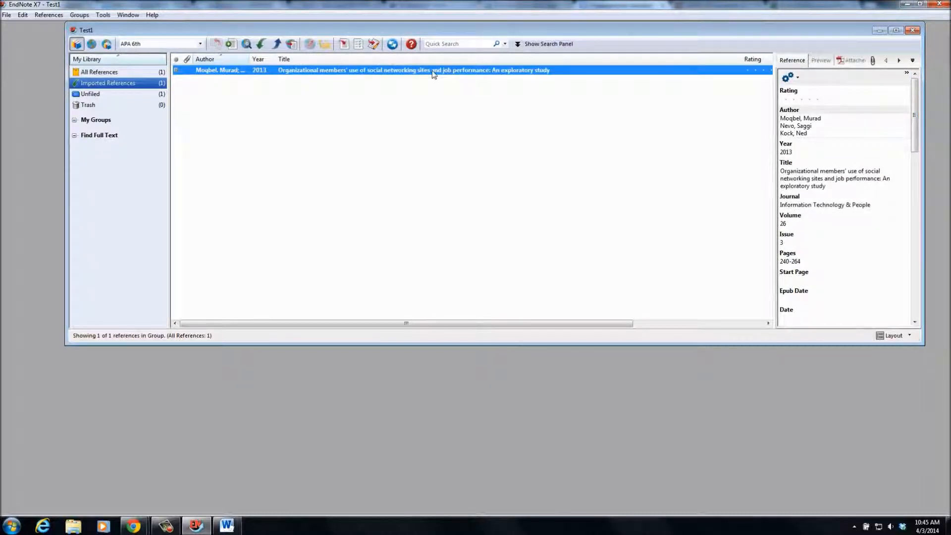
- Restore and widen the EndNote window, select the article's reference under All References, and switch back to the Word document
{"action": "left_click", "coordinate": [920, 4]}
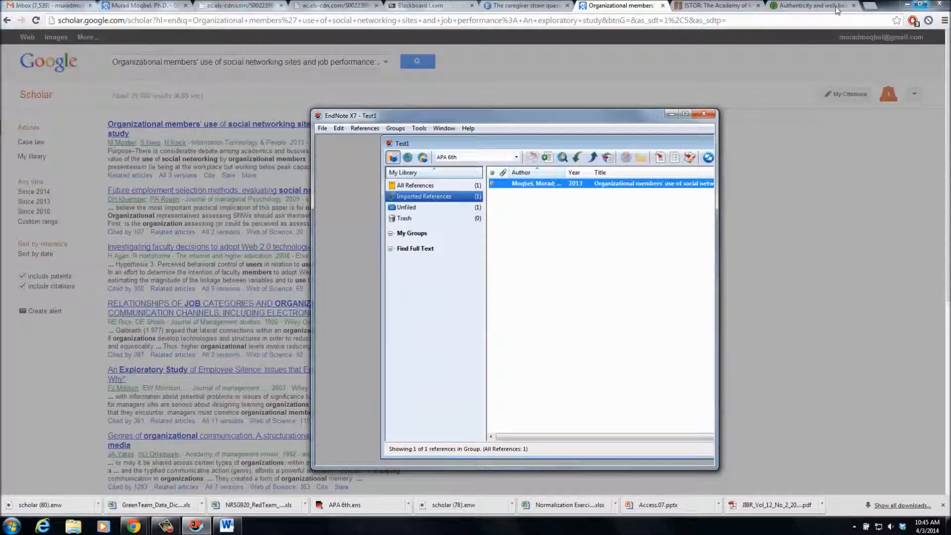
{"action": "left_click", "coordinate": [228, 526]}
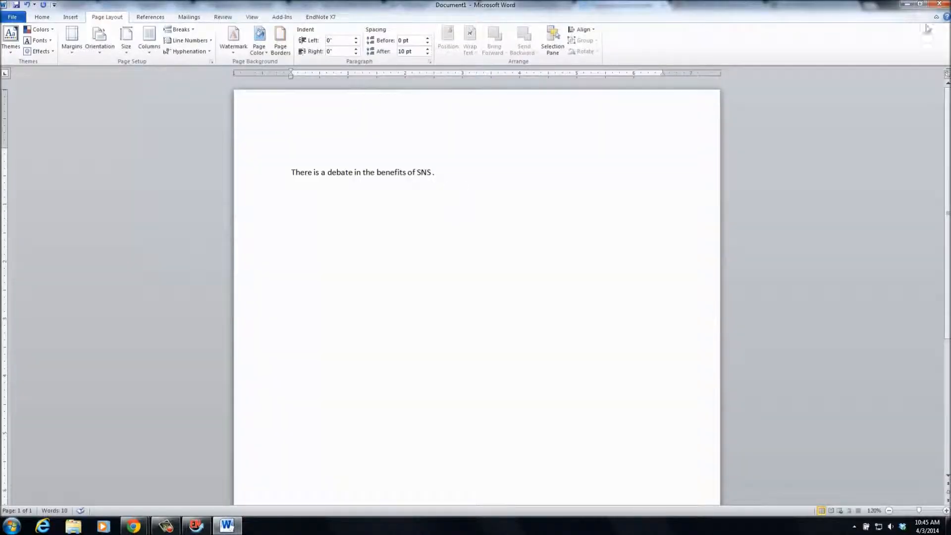
{"action": "left_click", "coordinate": [907, 5]}
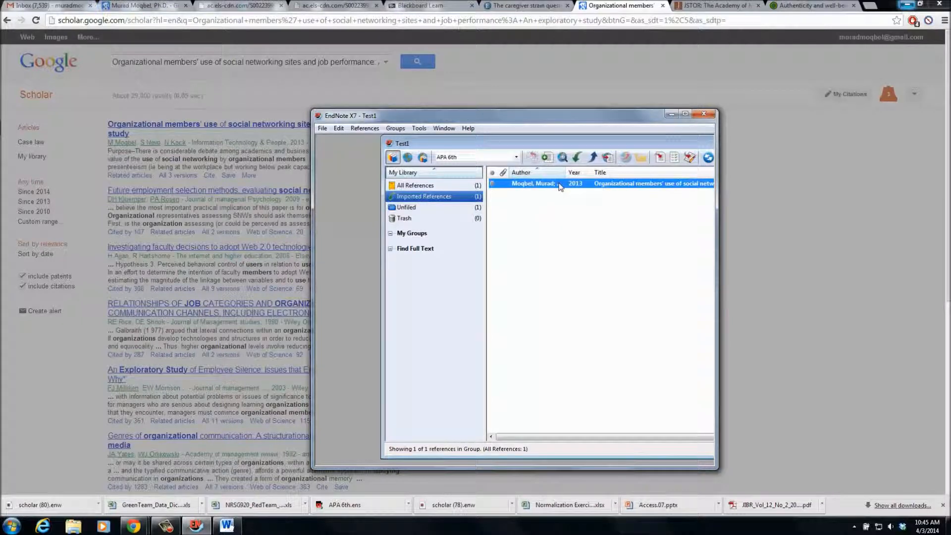
{"action": "left_click", "coordinate": [400, 187]}
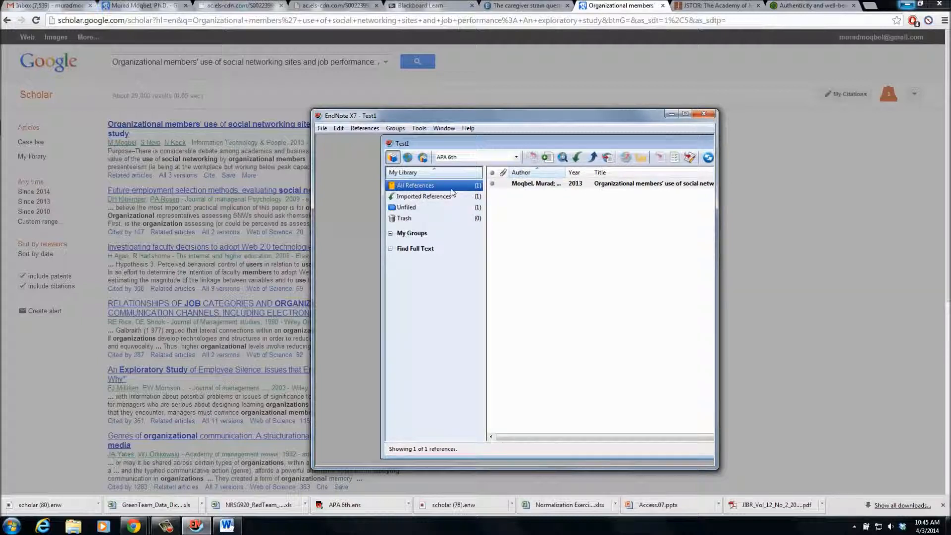
{"action": "left_click_drag", "start_coordinate": [719, 161], "coordinate": [887, 162]}
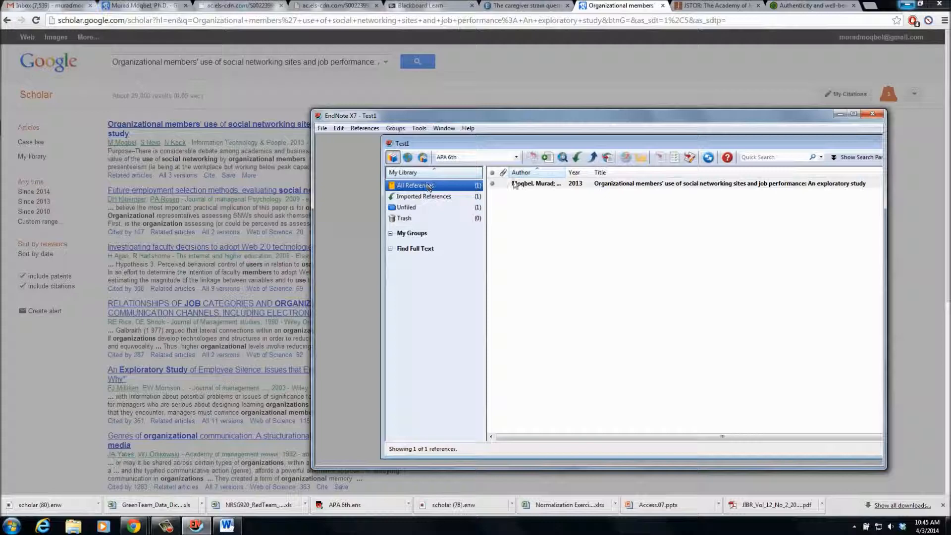
{"action": "left_click", "coordinate": [573, 185]}
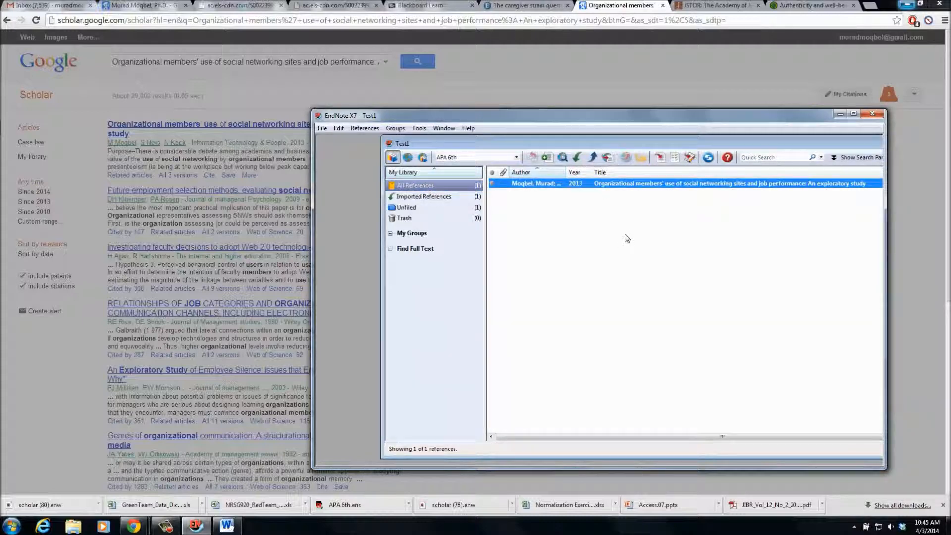
{"action": "left_click", "coordinate": [228, 526]}
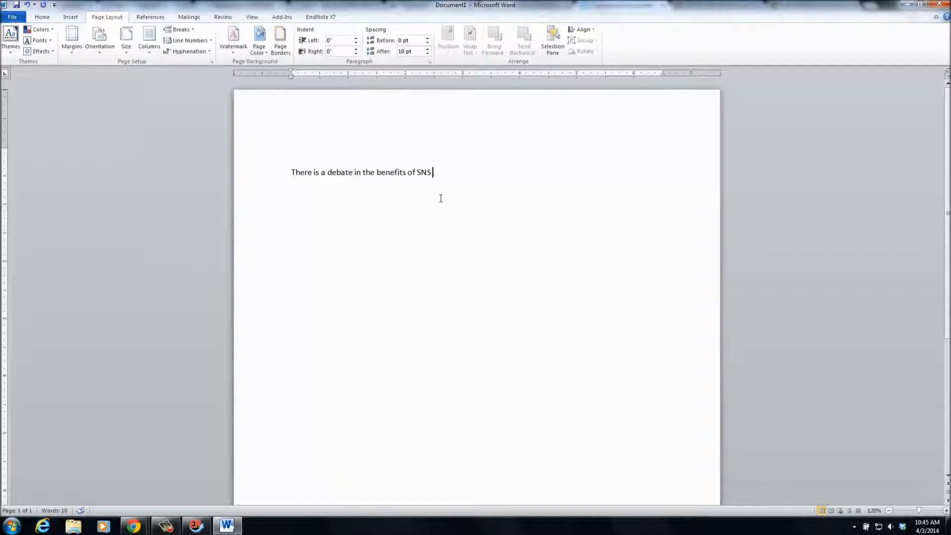
- Insert the reference selected in EndNote as a citation after "SNS" and check the in-text citation and its bibliography entry
{"action": "left_click", "coordinate": [322, 18]}
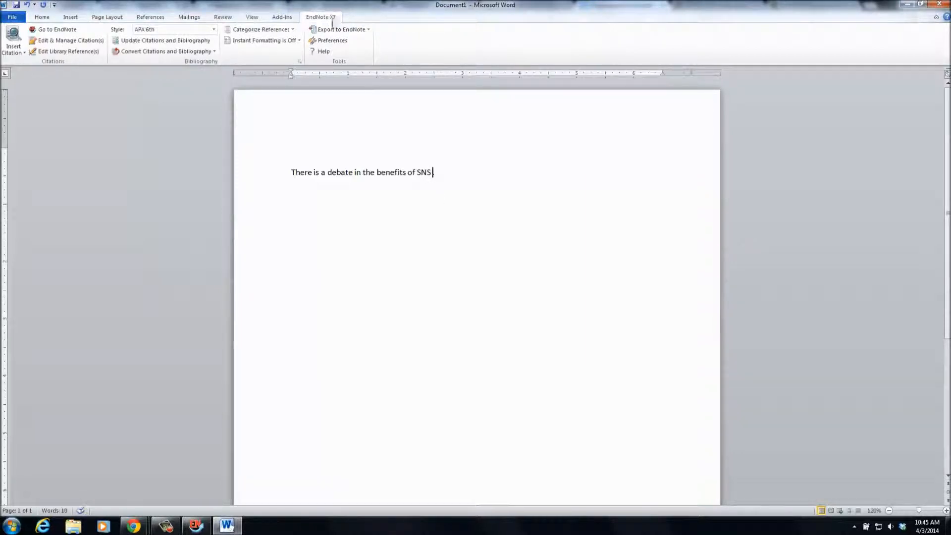
{"action": "left_click", "coordinate": [24, 52]}
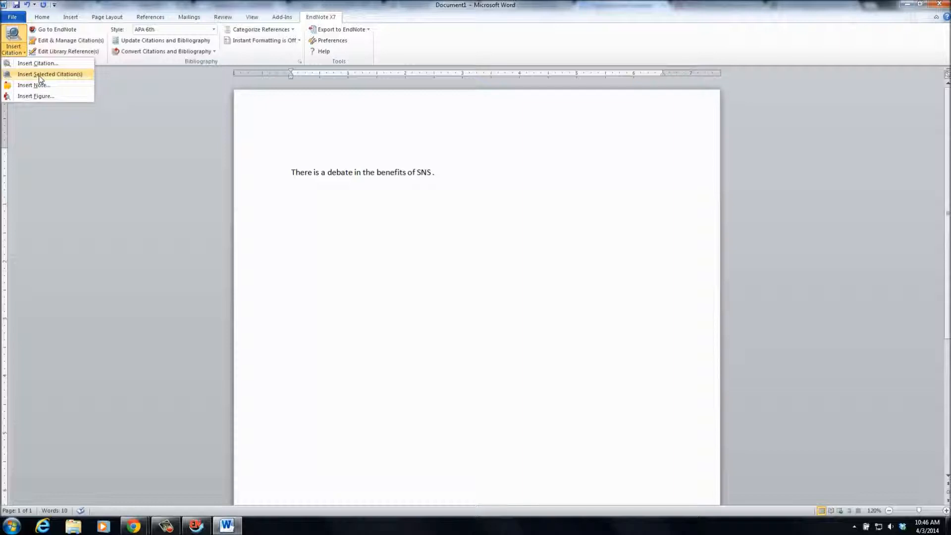
{"action": "left_click", "coordinate": [65, 74]}
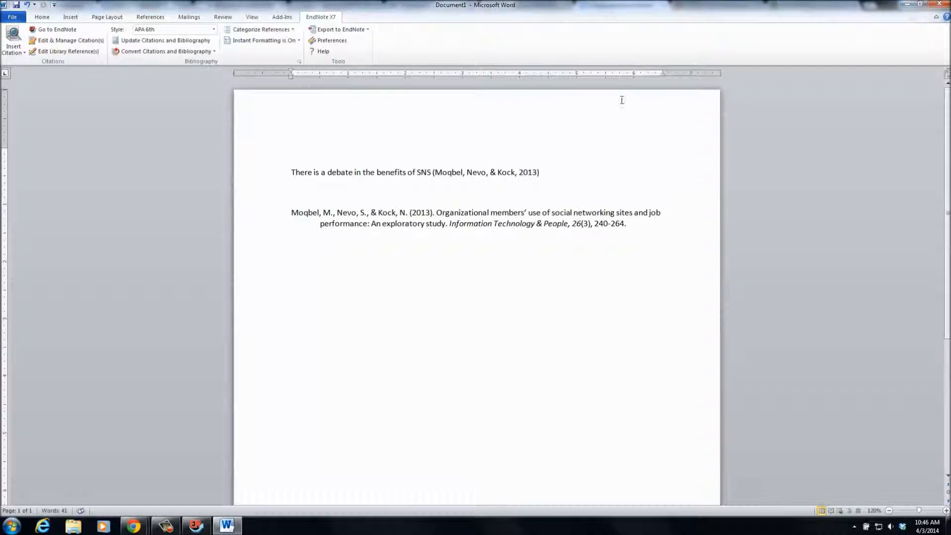
{"action": "left_click", "coordinate": [434, 173]}
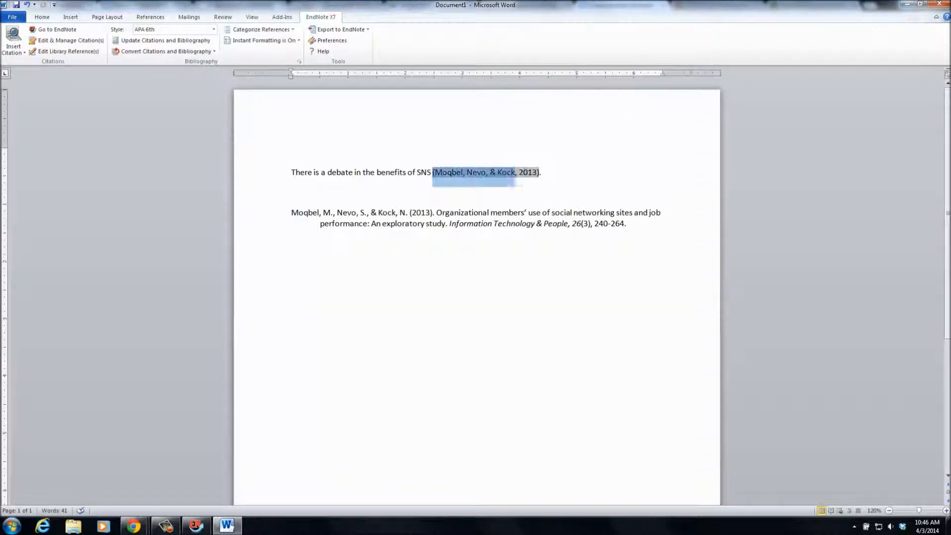
{"action": "left_click", "coordinate": [561, 172]}
{"action": "type", "text": "."}
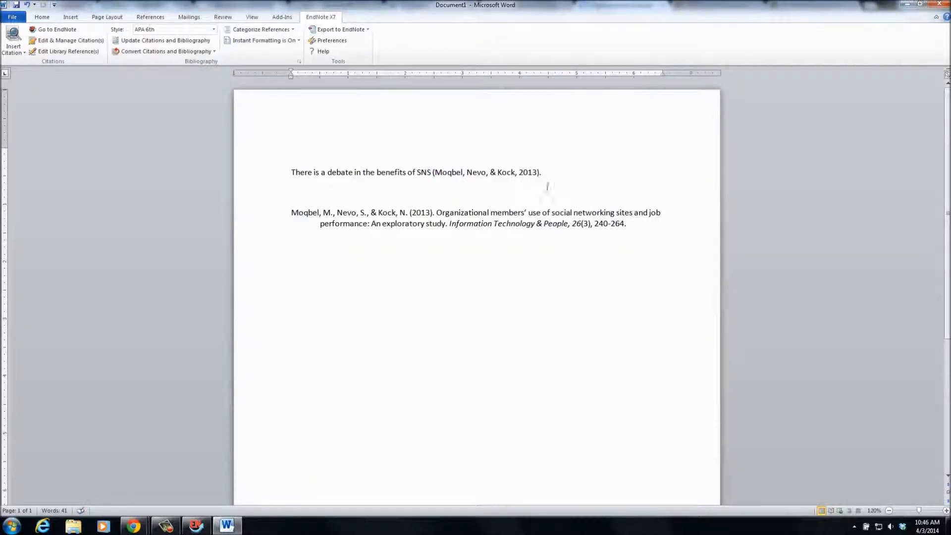
{"action": "mouse_move", "coordinate": [295, 209]}
{"action": "left_mouse_down"}
{"action": "mouse_move", "coordinate": [529, 213]}
{"action": "mouse_move", "coordinate": [634, 228]}
{"action": "mouse_move", "coordinate": [641, 220]}
{"action": "left_mouse_up"}
{"action": "left_click", "coordinate": [633, 248]}
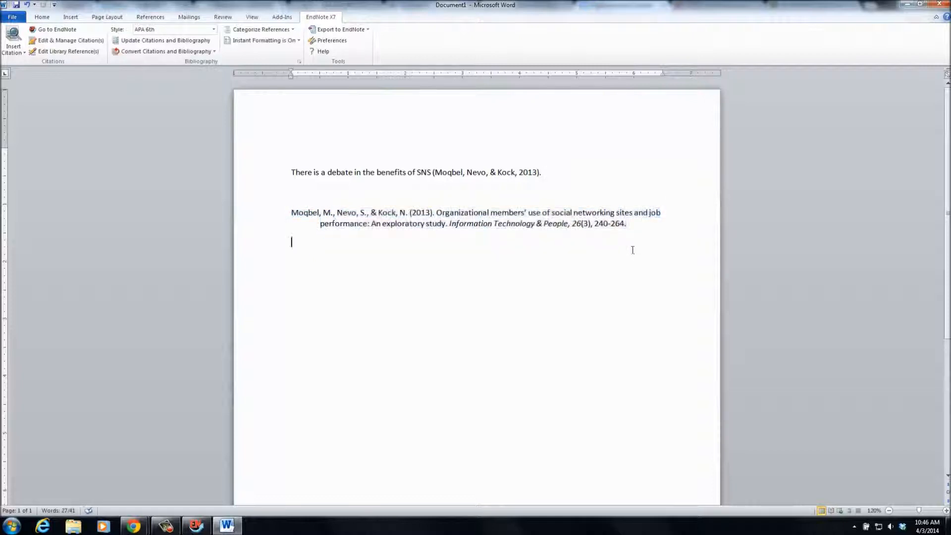
- Add a "References" line directly above the bibliography entry
{"action": "key", "text": "Up"}
{"action": "key", "text": "Up"}
{"action": "key", "text": "Up"}
{"action": "key", "text": "Return"}
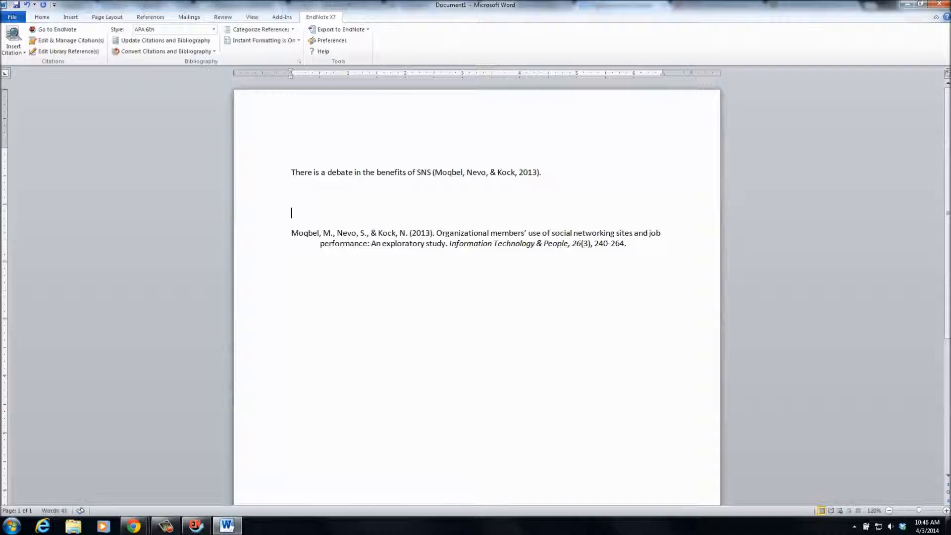
{"action": "type", "text": "References"}
- Center the "References" heading and make it bold
{"action": "left_click_drag", "start_coordinate": [383, 213], "coordinate": [193, 191]}
{"action": "left_click", "coordinate": [328, 203]}
{"action": "left_click_drag", "start_coordinate": [353, 213], "coordinate": [279, 214]}
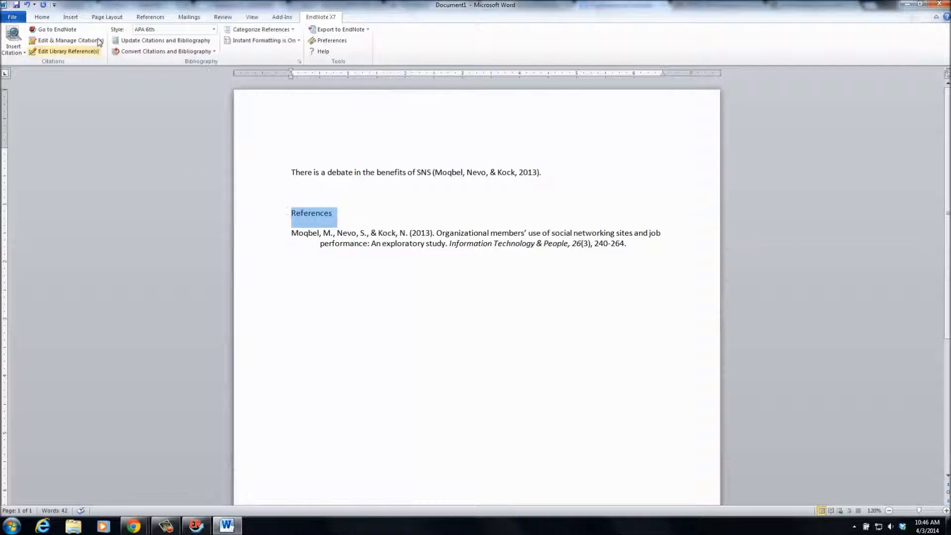
{"action": "left_click", "coordinate": [37, 18]}
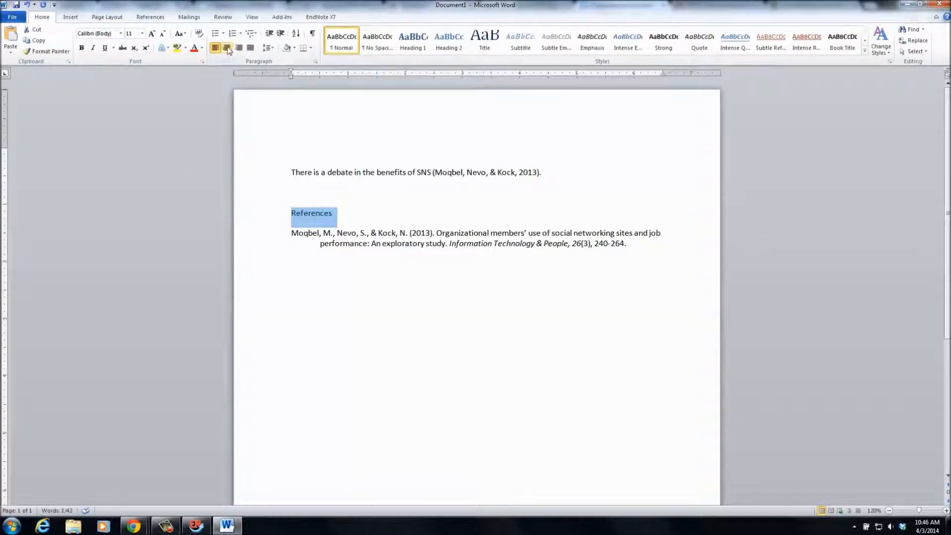
{"action": "left_click", "coordinate": [227, 48]}
{"action": "left_click", "coordinate": [82, 48]}
{"action": "left_click", "coordinate": [493, 195]}
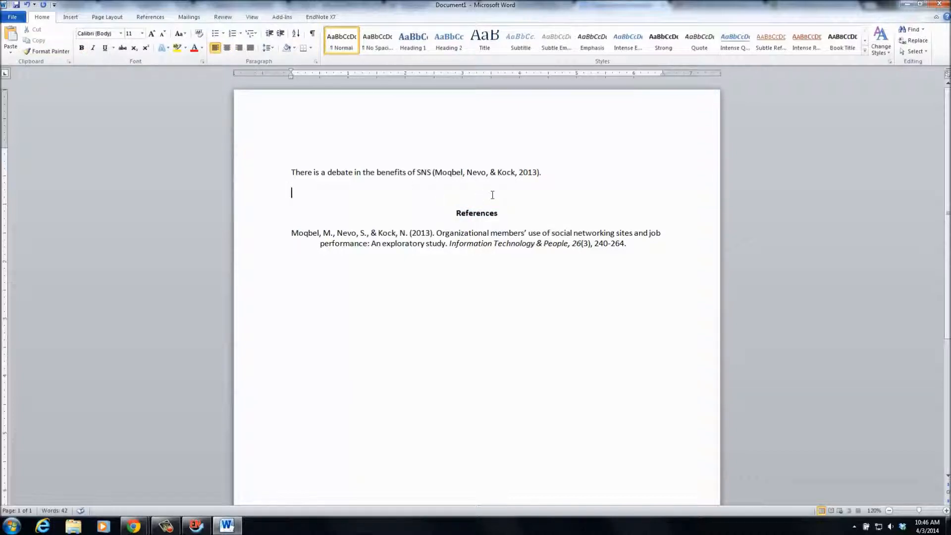
- Add the placeholder sentence "There blah blah blah ." after the first cited sentence
{"action": "left_click", "coordinate": [571, 178]}
{"action": "type", "text": ". There blah bh b"}
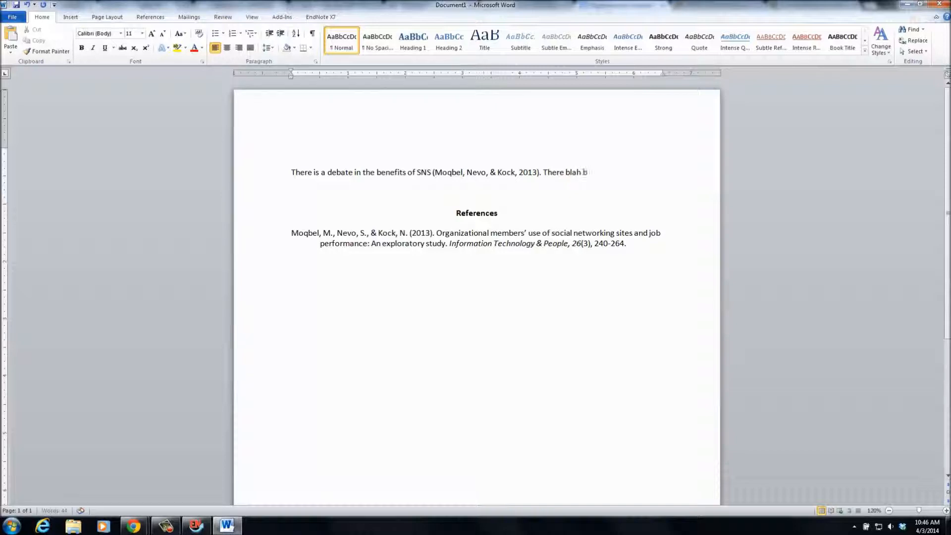
{"action": "type", "text": "h b"}
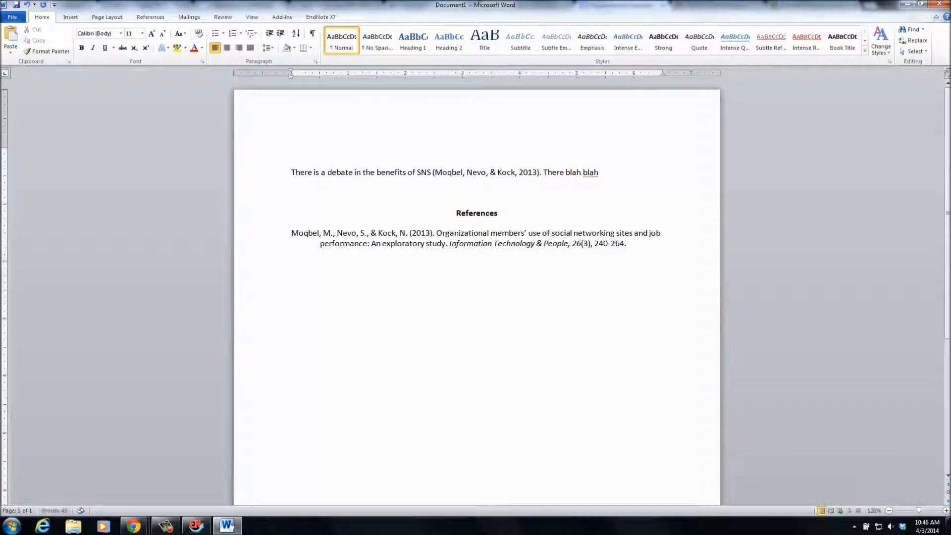
{"action": "type", "text": "lah ."}
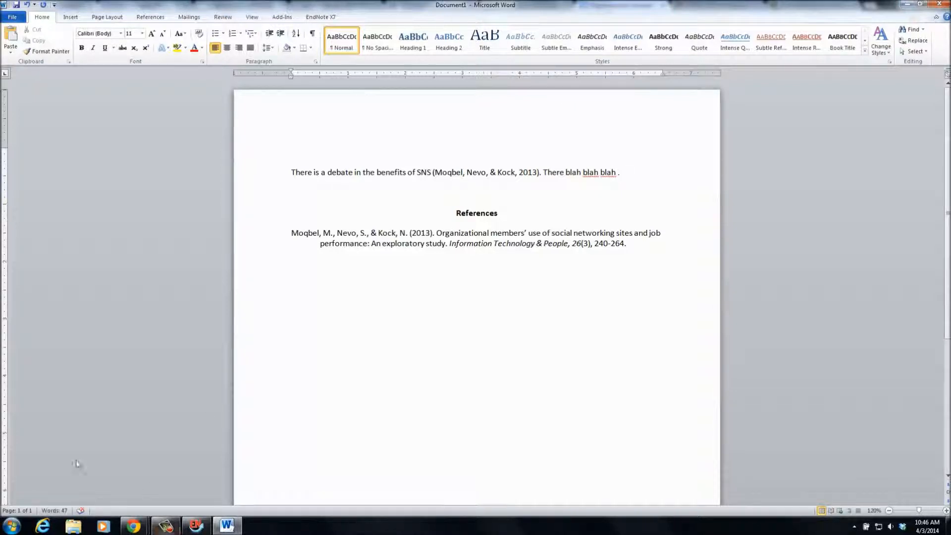
- Switch to Chrome and show the ScienceDirect article "Authenticity and well-being on social network sites"
{"action": "mouse_move", "coordinate": [135, 526]}
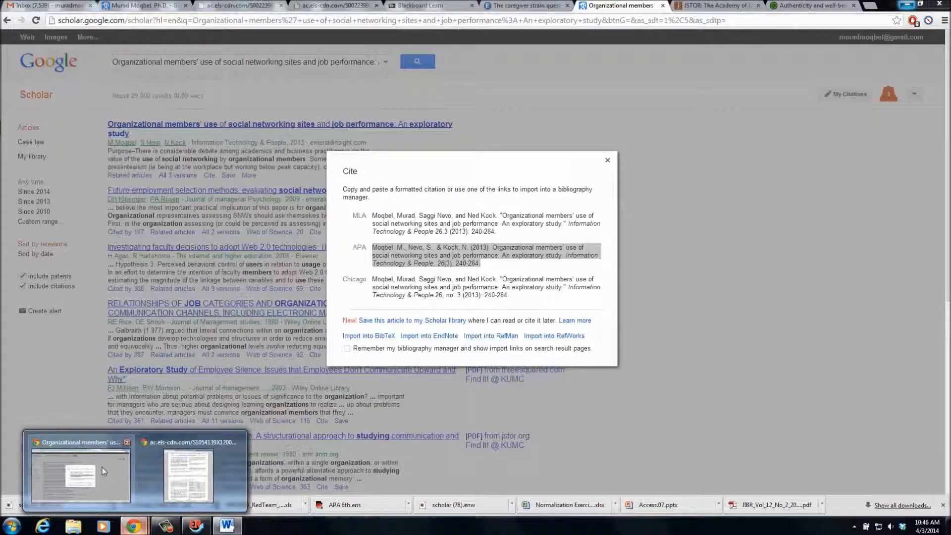
{"action": "left_click", "coordinate": [102, 468]}
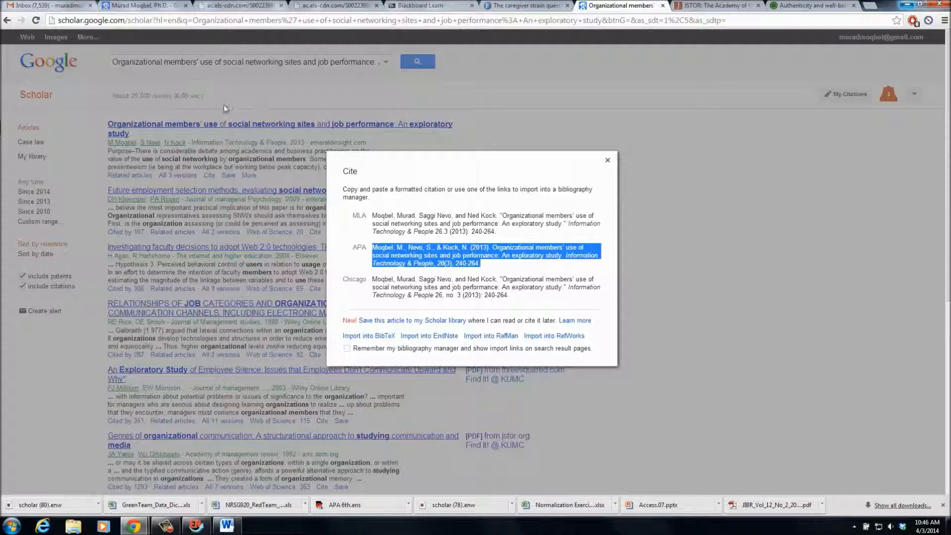
{"action": "left_click", "coordinate": [799, 5]}
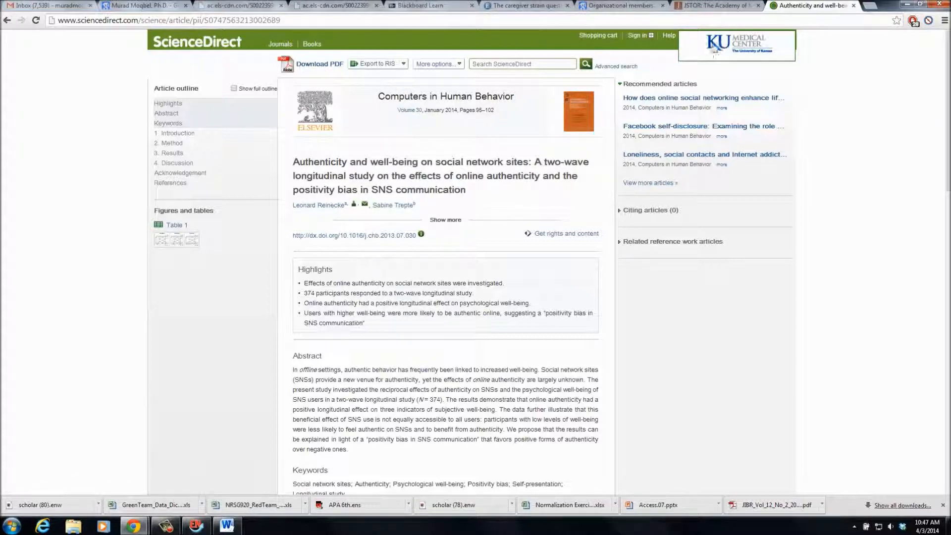
- Export the ScienceDirect article's citation in RIS format and open the downloaded science899fa4fc.RIS file to import it into EndNote
{"action": "left_click", "coordinate": [403, 65]}
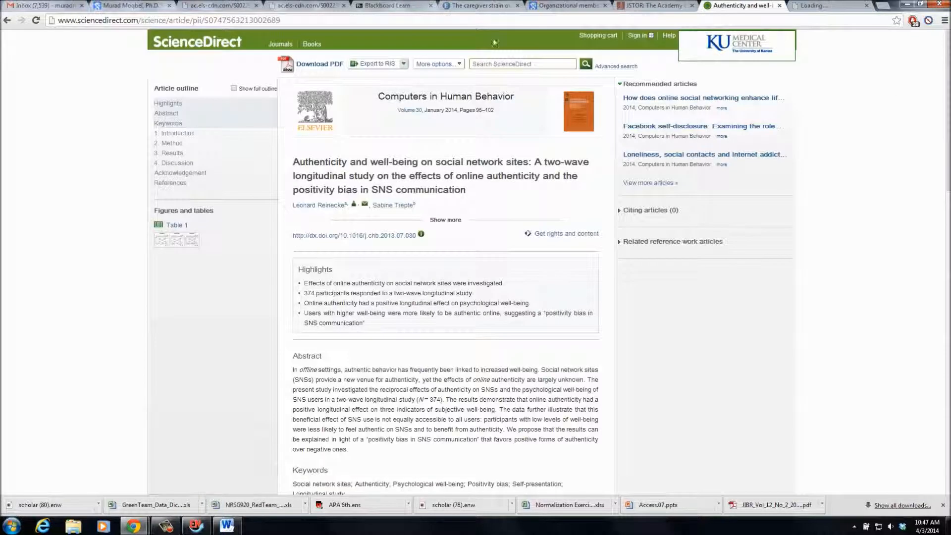
{"action": "left_click", "coordinate": [404, 65]}
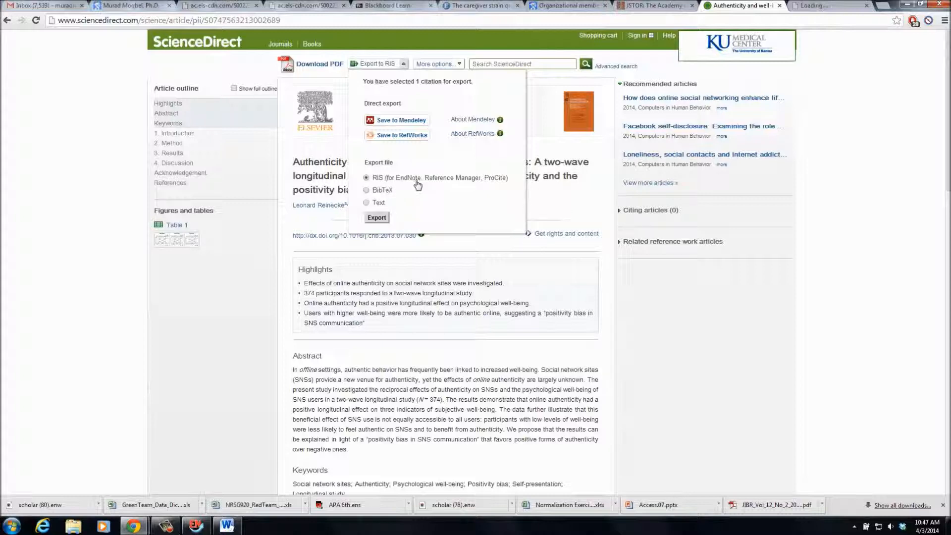
{"action": "left_click", "coordinate": [376, 218]}
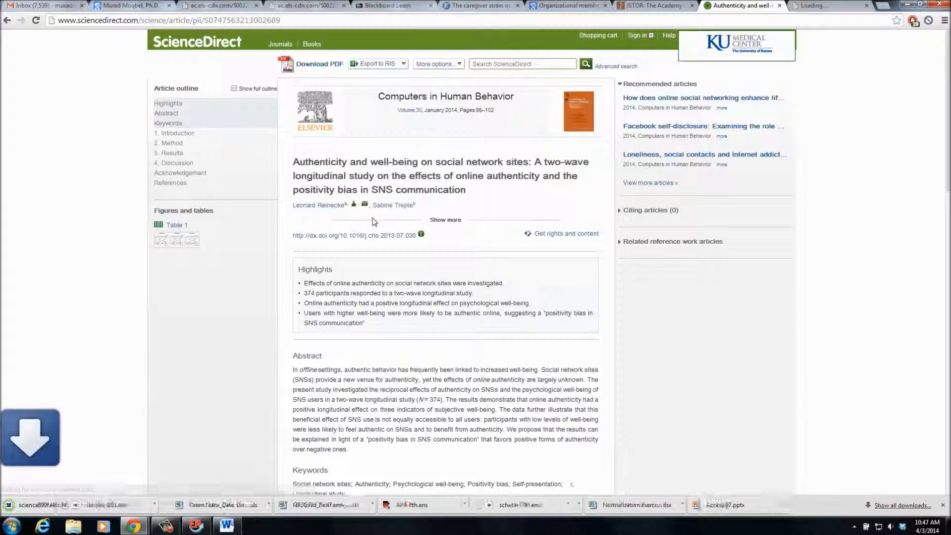
{"action": "left_click", "coordinate": [30, 507]}
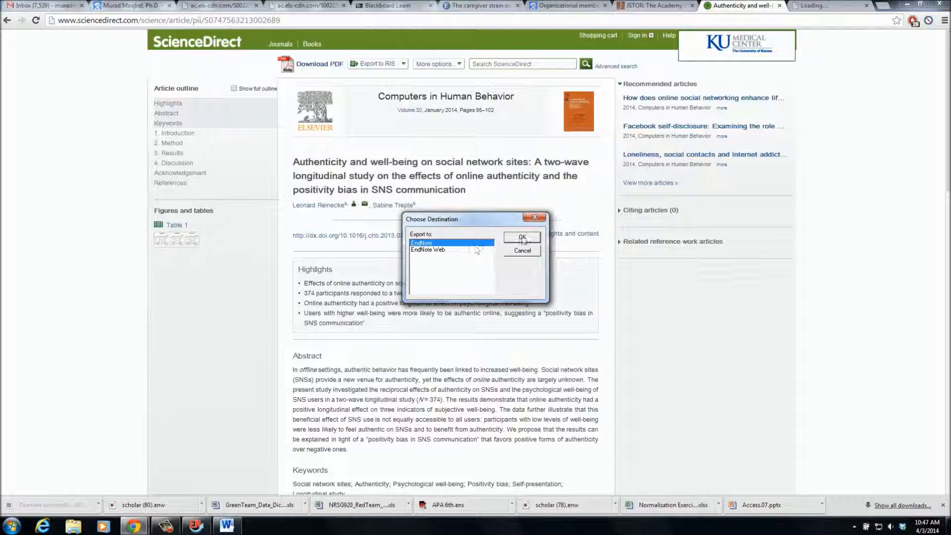
{"action": "left_click", "coordinate": [522, 238]}
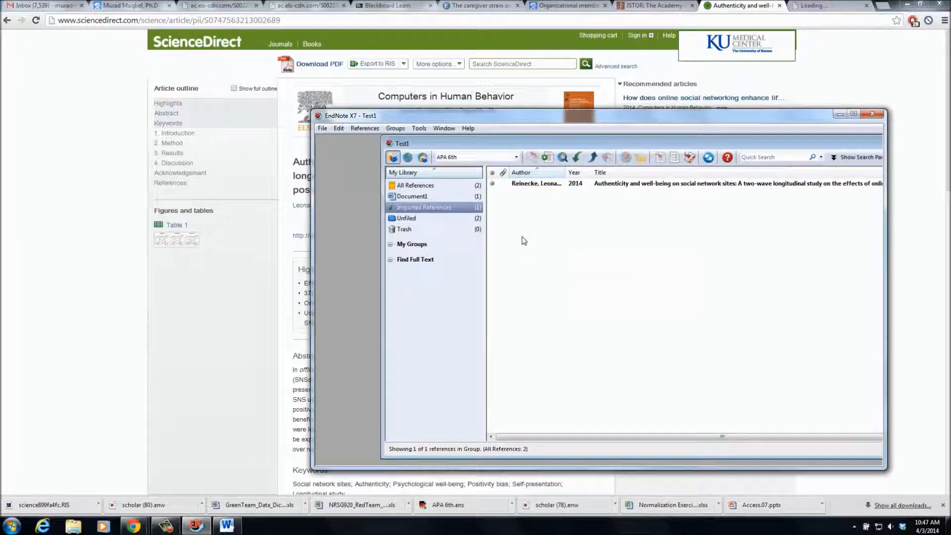
- Select the 2014 authenticity and well-being reference under All References and insert it in Word as a citation ending the "blah" sentence
{"action": "left_click", "coordinate": [423, 185]}
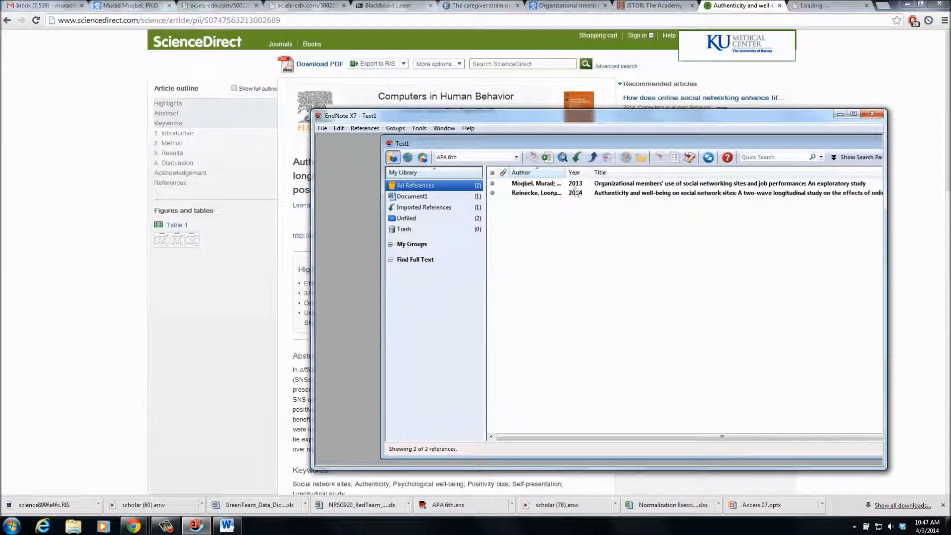
{"action": "left_click", "coordinate": [555, 193]}
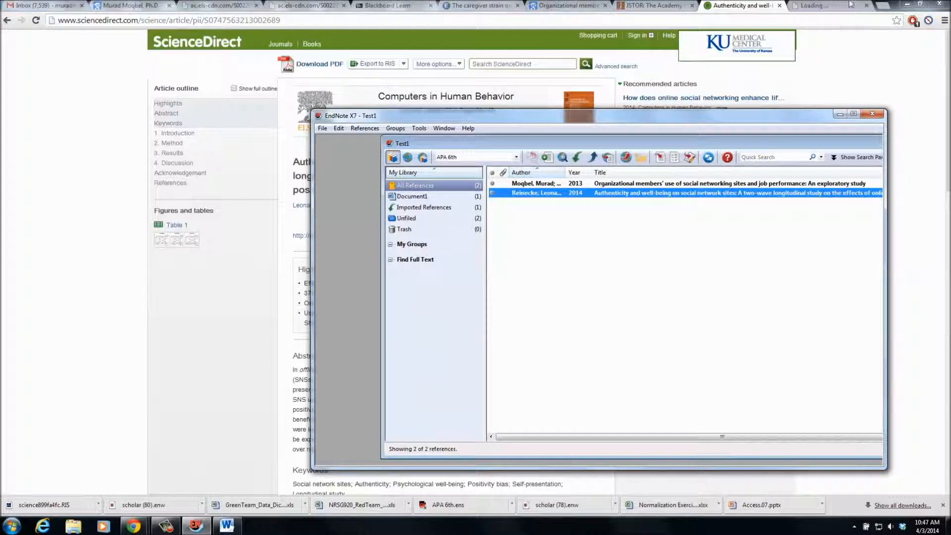
{"action": "left_click", "coordinate": [241, 526]}
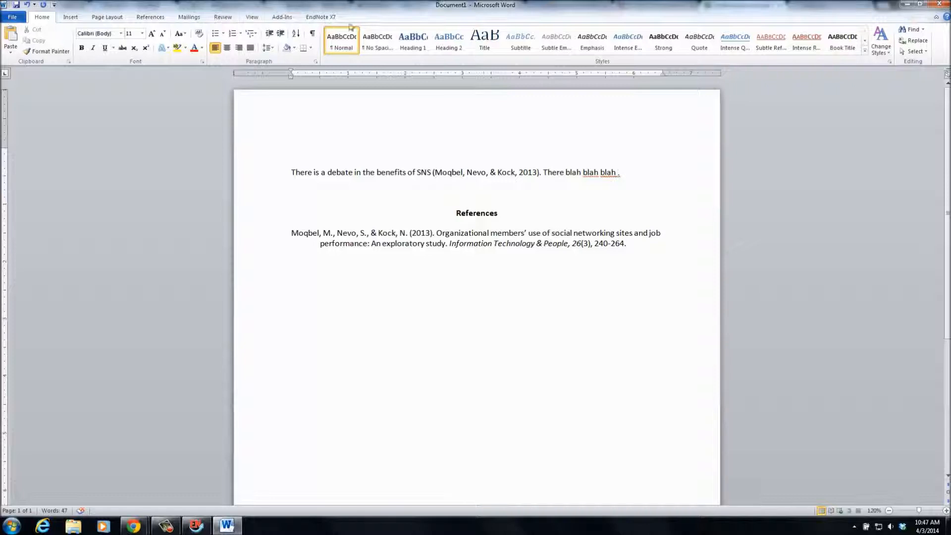
{"action": "left_click", "coordinate": [327, 19]}
{"action": "left_click", "coordinate": [14, 51]}
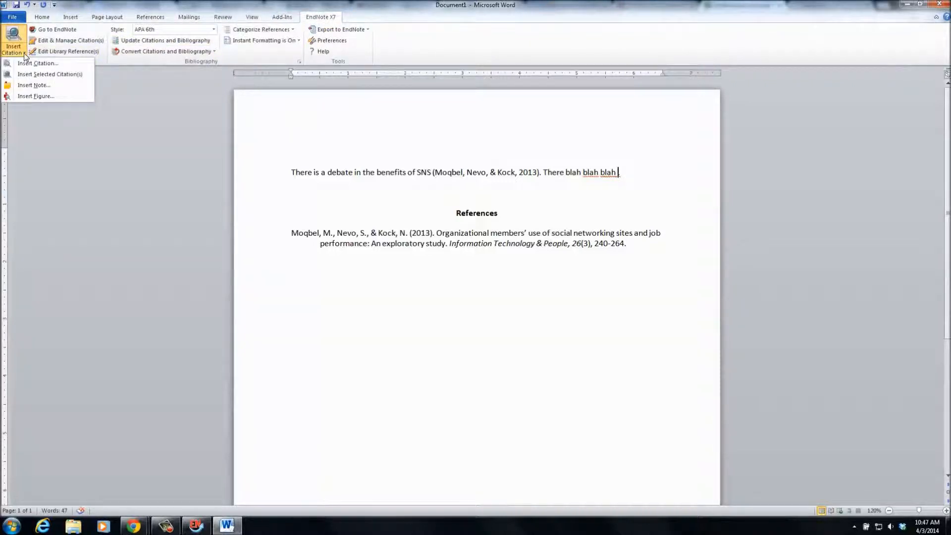
{"action": "left_click", "coordinate": [27, 74]}
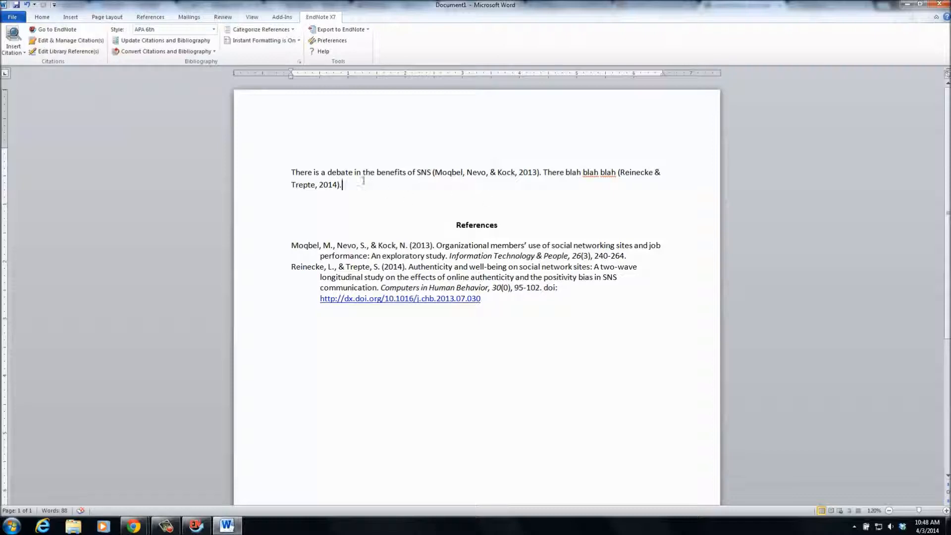
{"action": "left_click", "coordinate": [315, 181]}
{"action": "left_click", "coordinate": [423, 257]}
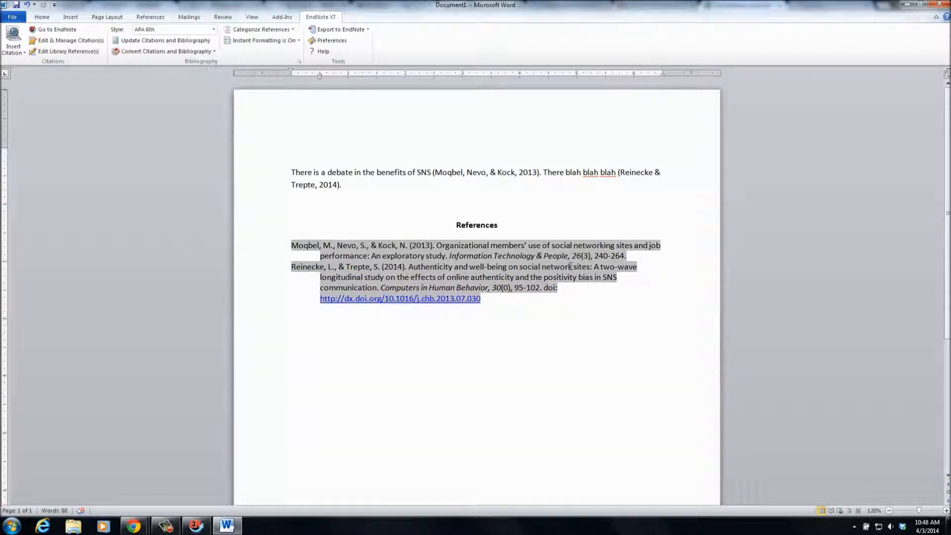
{"action": "left_click", "coordinate": [561, 210]}
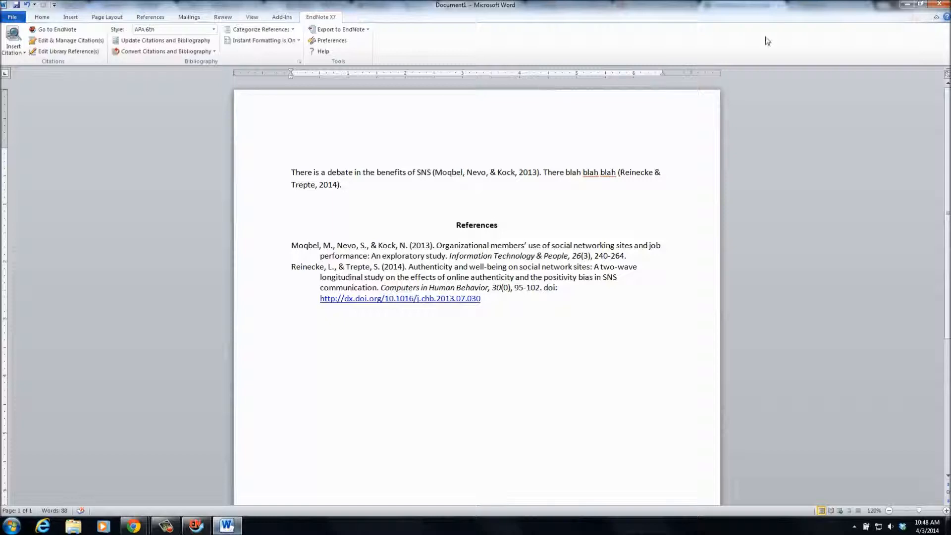
- Switch back to Chrome and show the JSTOR article "Genres of Organizational Communication"
{"action": "mouse_move", "coordinate": [139, 530]}
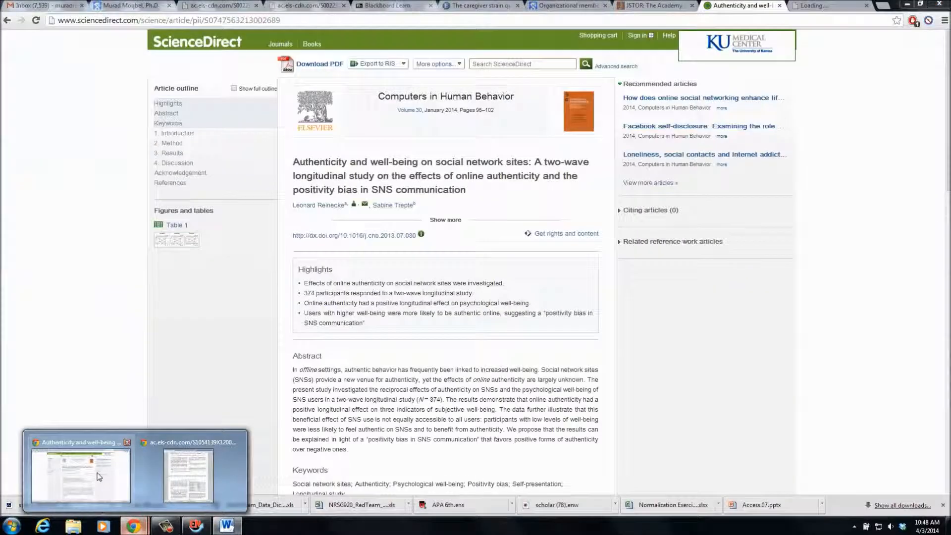
{"action": "left_click", "coordinate": [104, 483]}
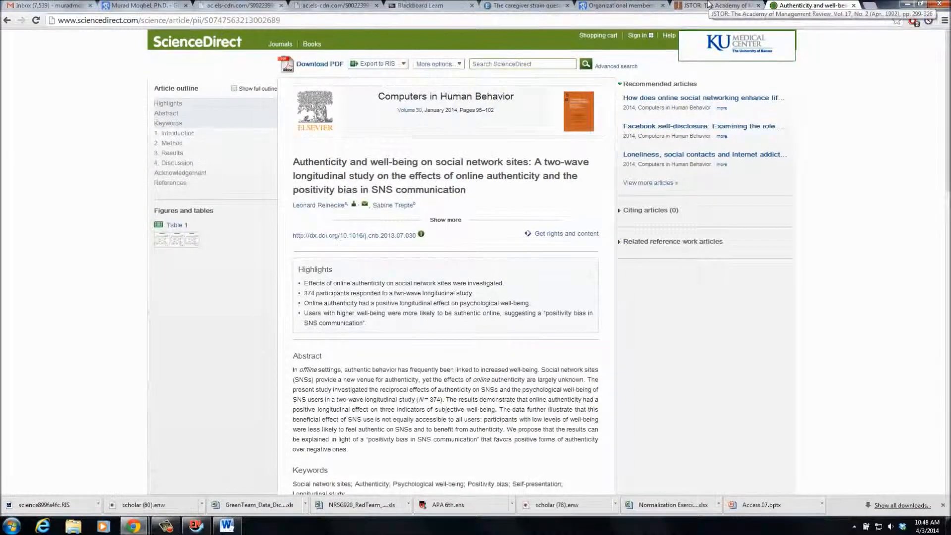
{"action": "left_click", "coordinate": [710, 5]}
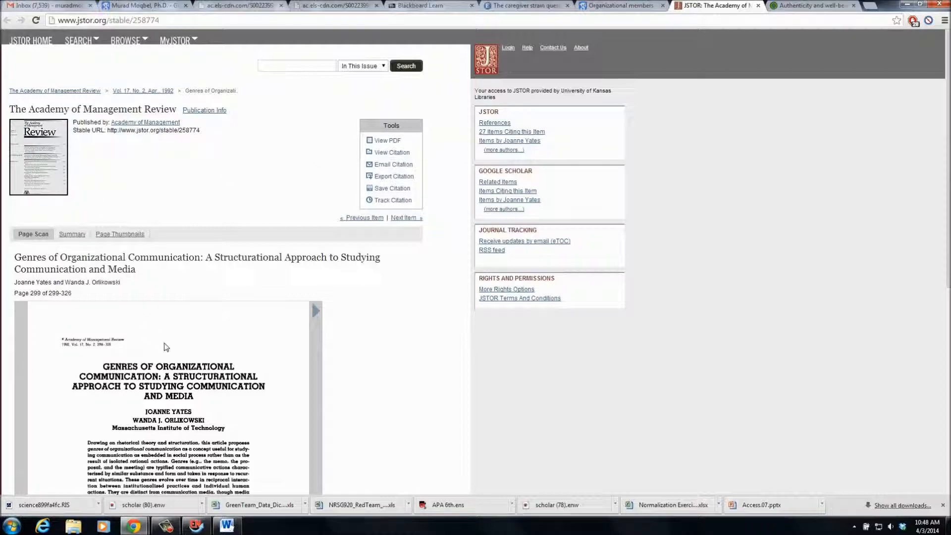
- Export the JSTOR article's citation as an RIS file and send the downloaded citations (7).ris to EndNote
{"action": "left_click", "coordinate": [382, 179]}
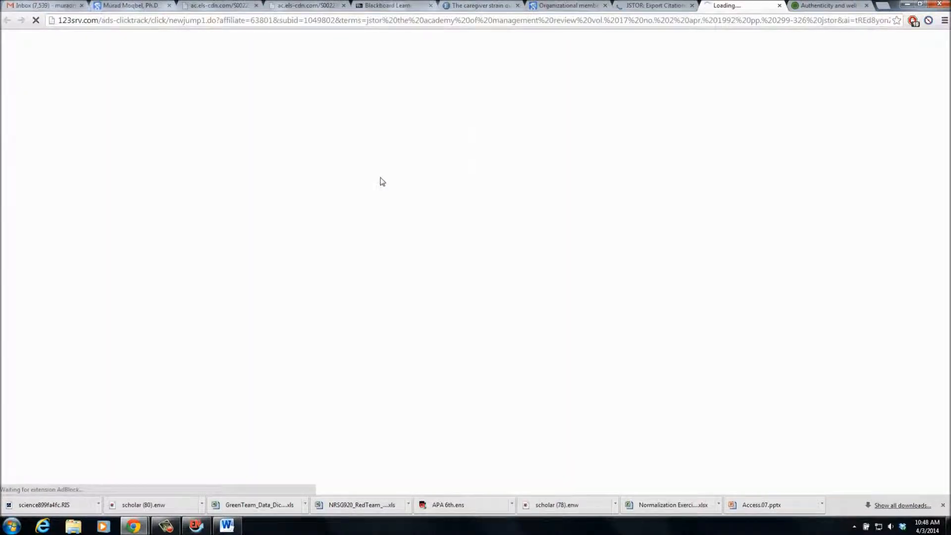
{"action": "left_click", "coordinate": [655, 6]}
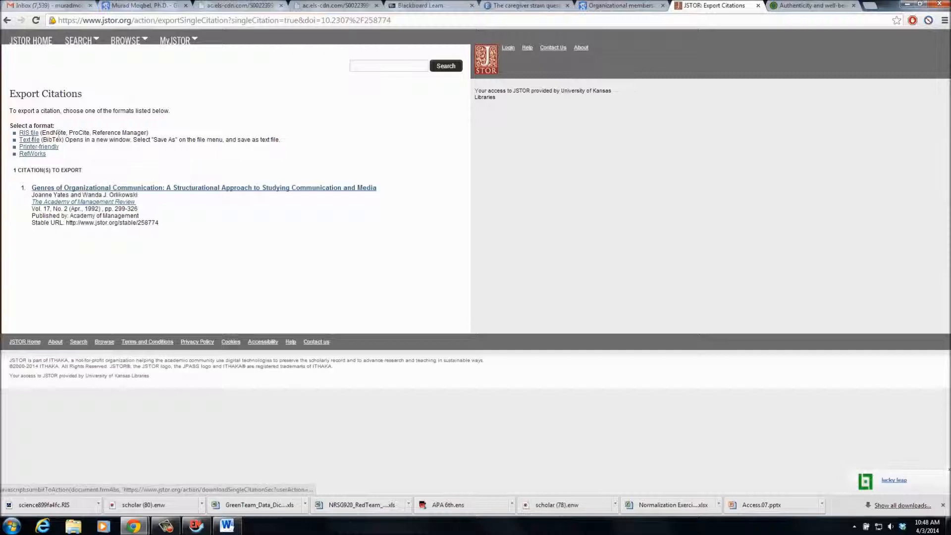
{"action": "left_click", "coordinate": [29, 133]}
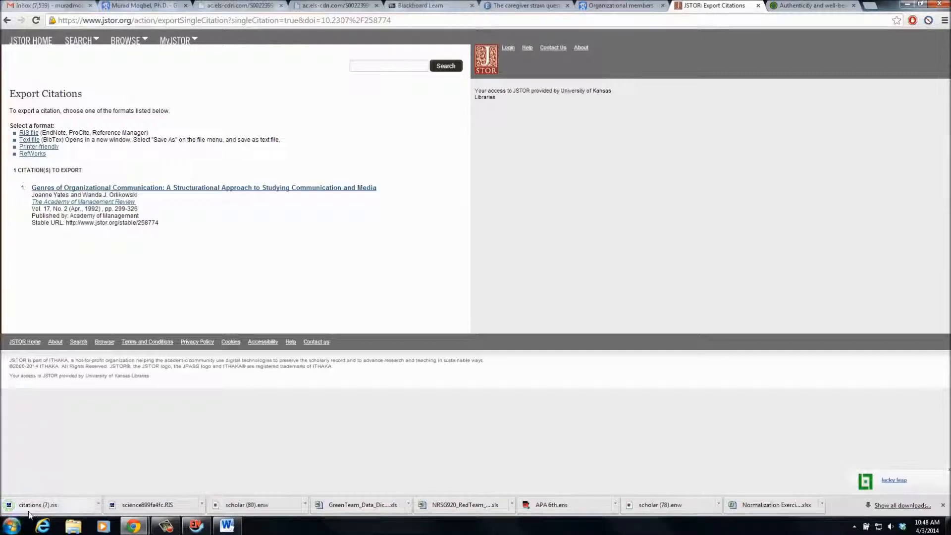
{"action": "left_click", "coordinate": [522, 237]}
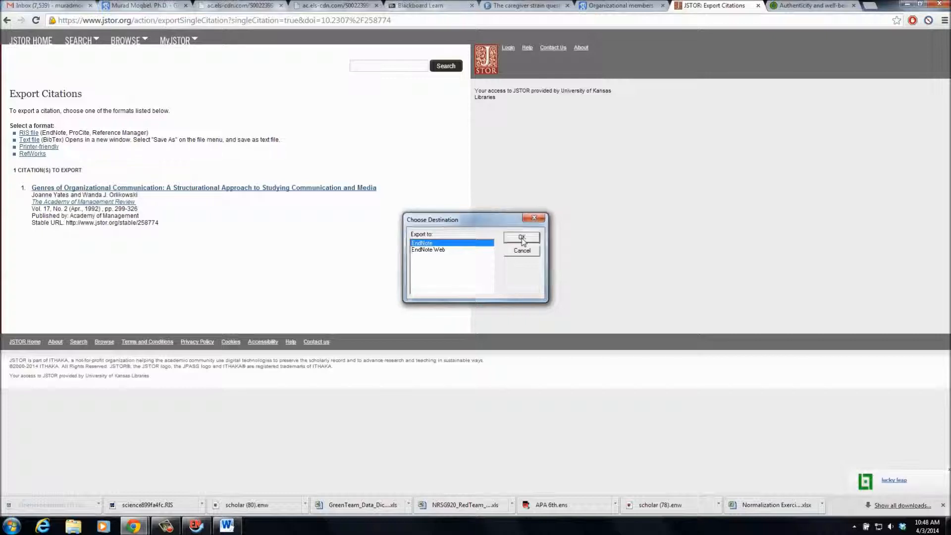
- Select the 1992 organizational communication reference under All References and insert it in Word beside the 2014 citation ending the "blah" sentence
{"action": "left_click", "coordinate": [421, 187]}
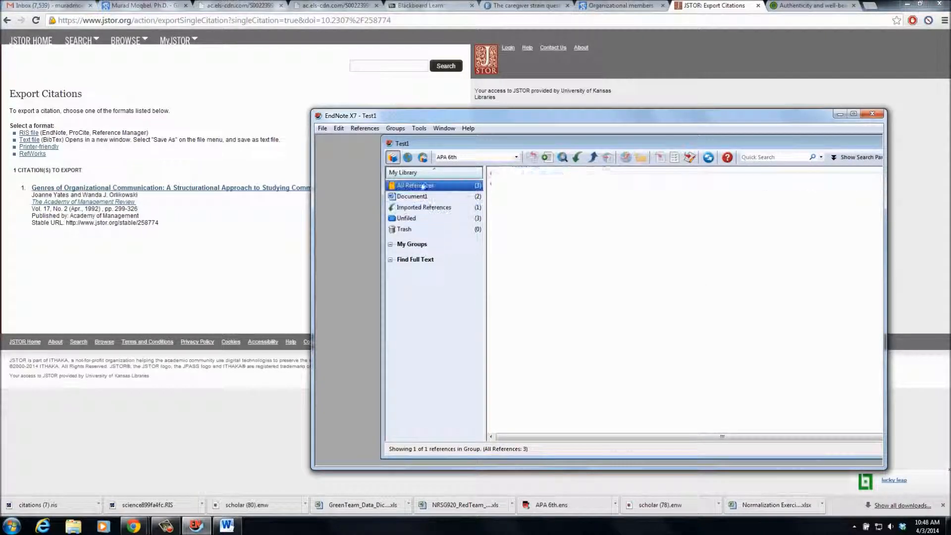
{"action": "left_click", "coordinate": [534, 202]}
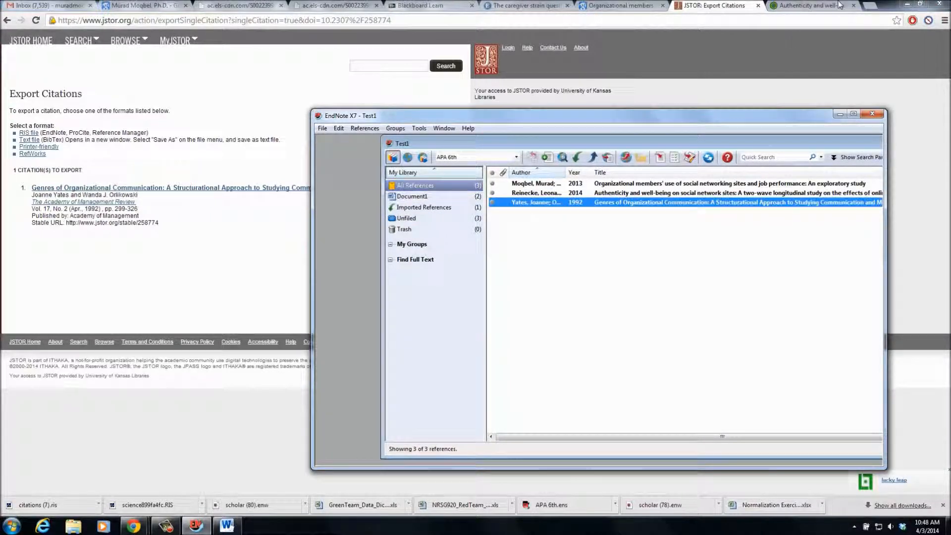
{"action": "left_click", "coordinate": [907, 3]}
{"action": "left_click", "coordinate": [280, 463]}
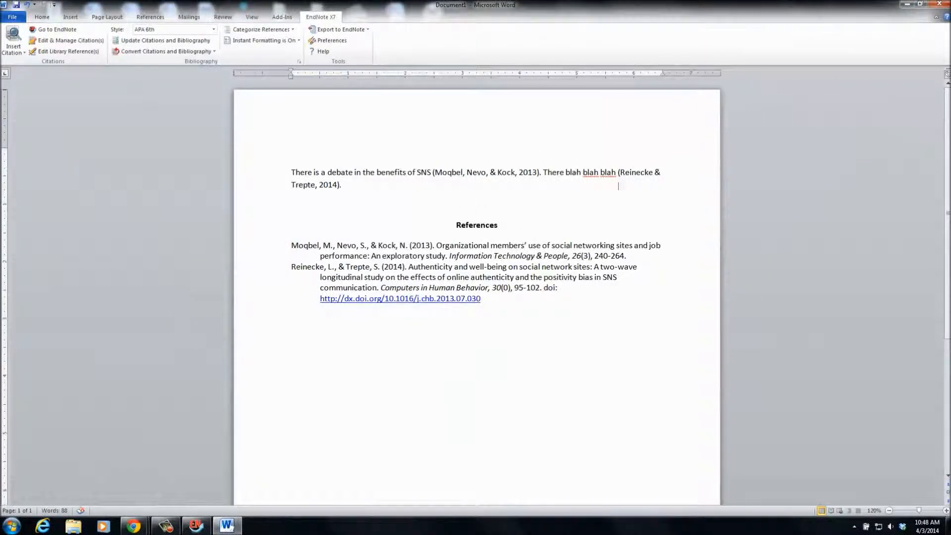
{"action": "left_click", "coordinate": [341, 184]}
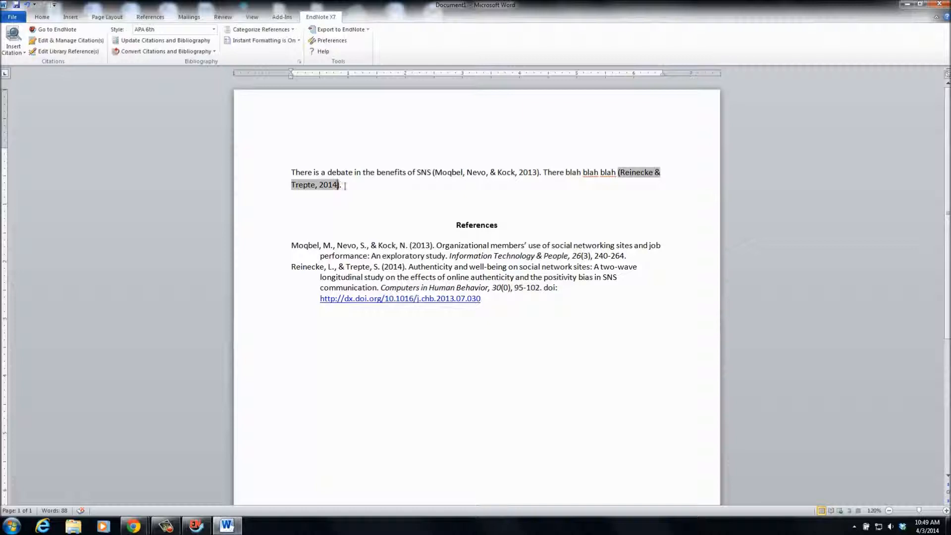
{"action": "left_click", "coordinate": [341, 187]}
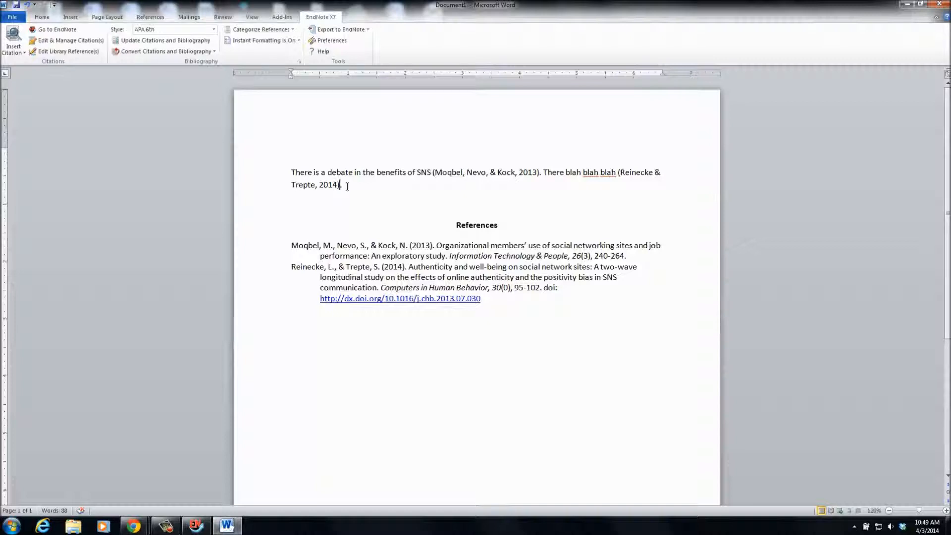
{"action": "left_click", "coordinate": [20, 52]}
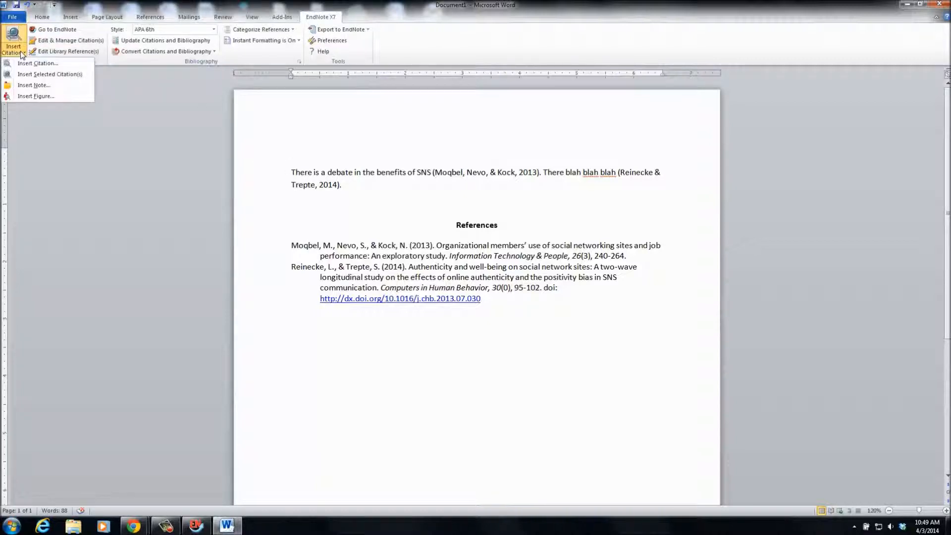
{"action": "left_click", "coordinate": [35, 74]}
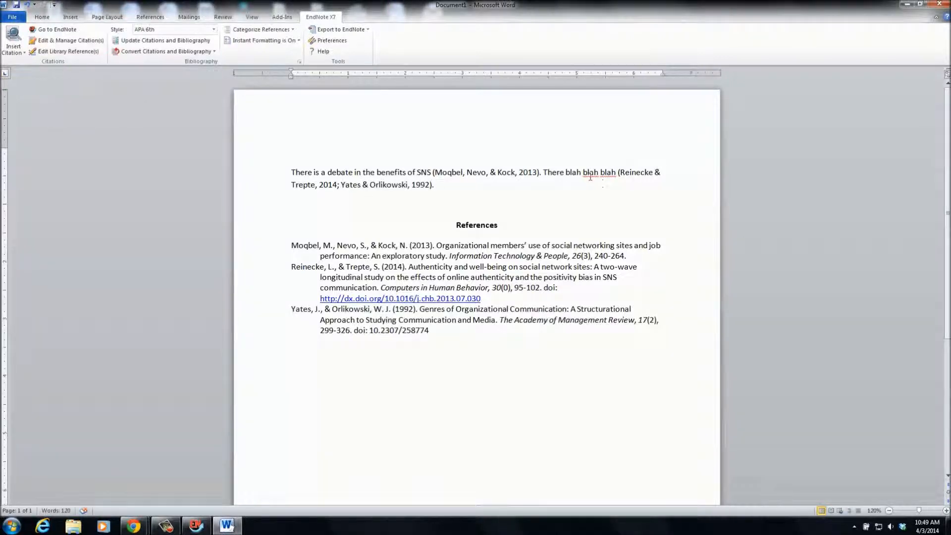
{"action": "mouse_move", "coordinate": [620, 173]}
{"action": "left_mouse_down"}
{"action": "mouse_move", "coordinate": [368, 180]}
{"action": "mouse_move", "coordinate": [396, 186]}
{"action": "left_mouse_up"}
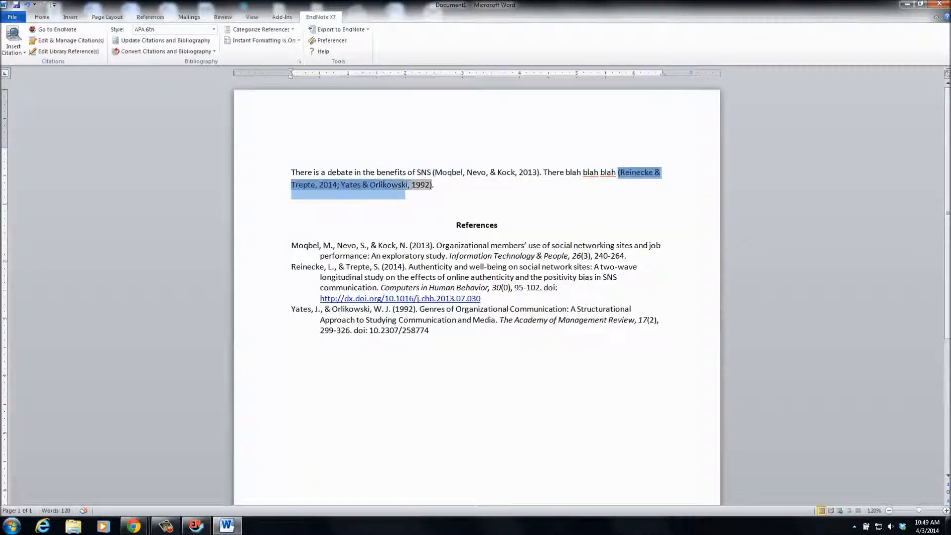
- Begin a new sentence after the combined citation with "A paper written by", deleting the manually entered author name and "et al."
{"action": "left_click", "coordinate": [434, 184]}
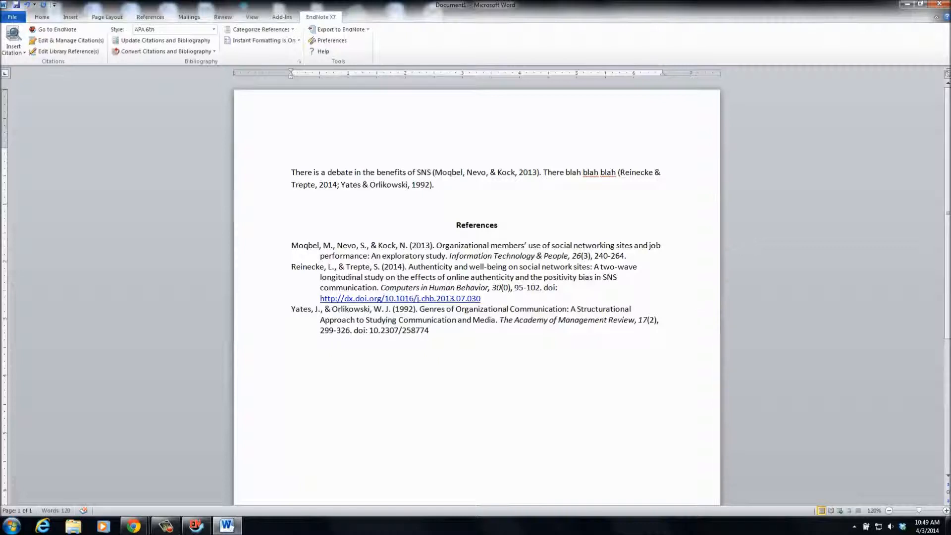
{"action": "type", "text": "A paper w"}
{"action": "key", "text": "BackSpace"}
{"action": "key", "text": "BackSpace"}
{"action": "type", "text": "ritten by Moqbel et"}
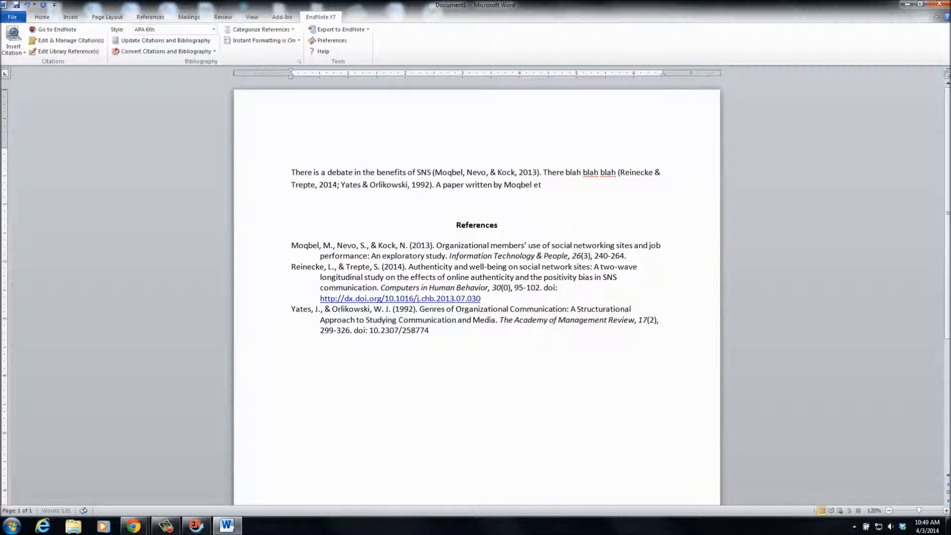
{"action": "type", "text": " al."}
{"action": "left_click_drag", "start_coordinate": [565, 185], "coordinate": [504, 185]}
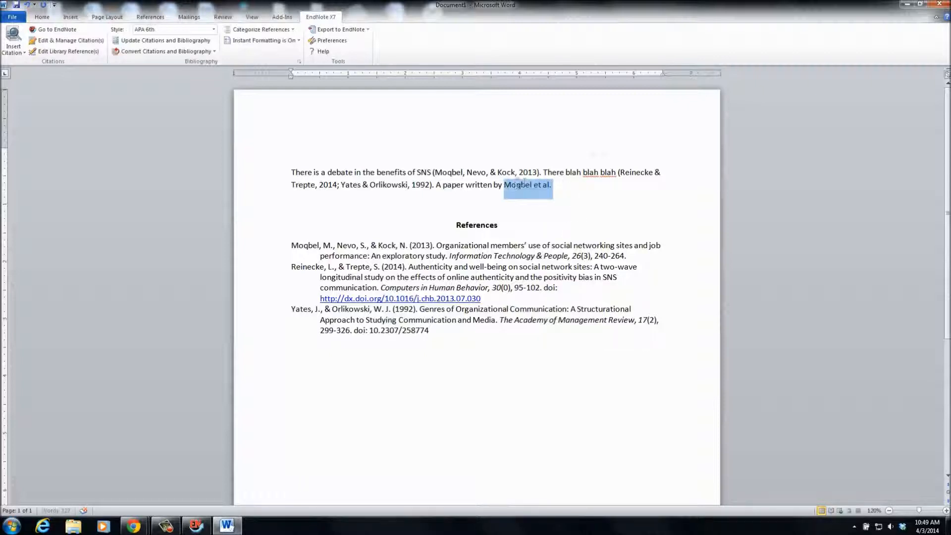
{"action": "key", "text": "BackSpace"}
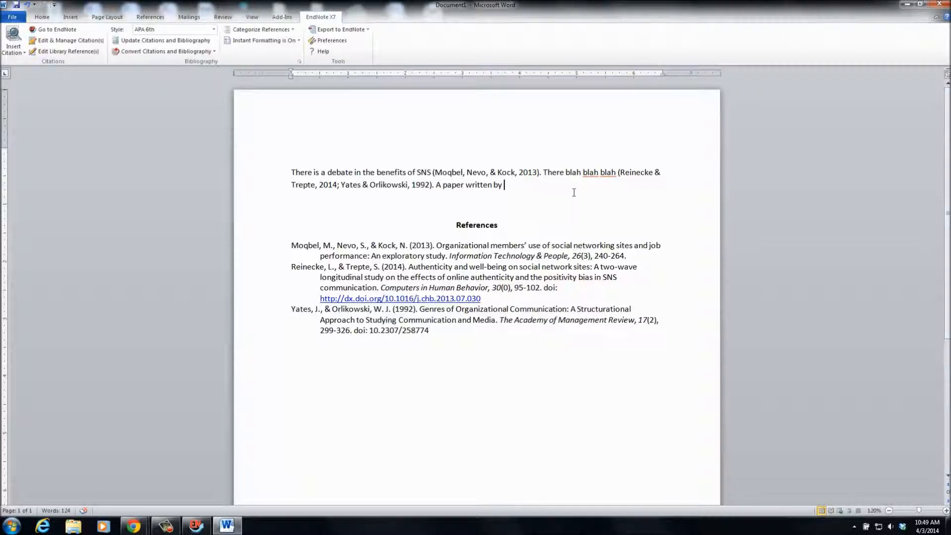
- Select the 2013 social networking sites reference in EndNote and insert it in Word as a citation after "A paper written by"
{"action": "left_click", "coordinate": [467, 174]}
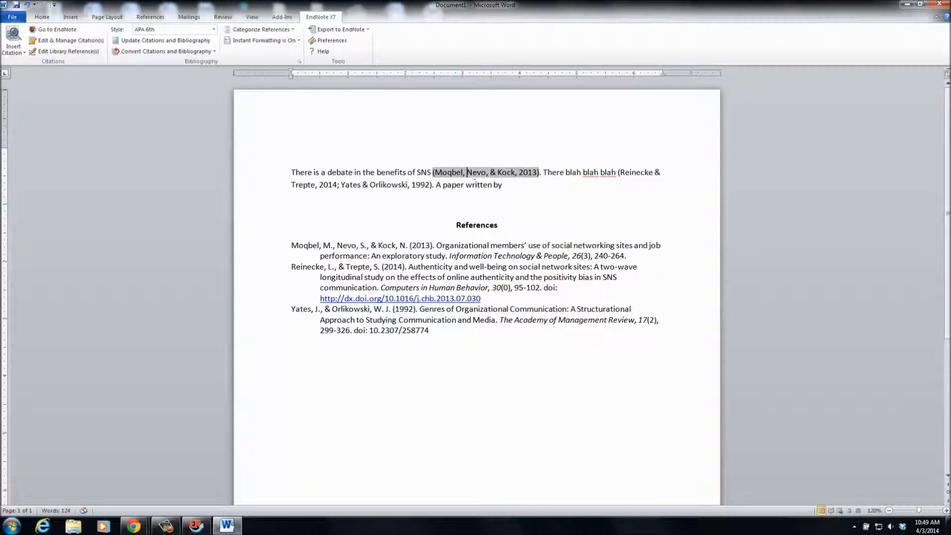
{"action": "left_click", "coordinate": [508, 185]}
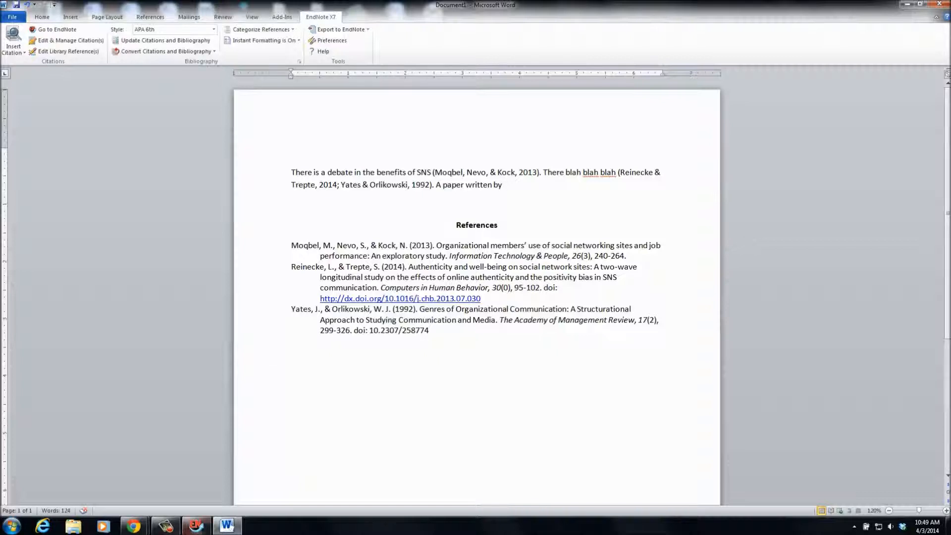
{"action": "left_click", "coordinate": [196, 526]}
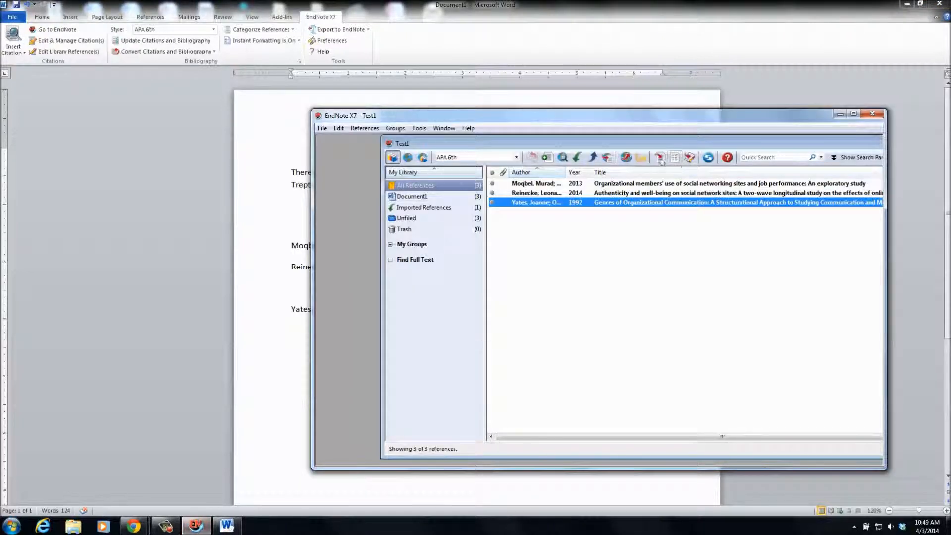
{"action": "left_click", "coordinate": [576, 183]}
{"action": "left_click", "coordinate": [290, 144]}
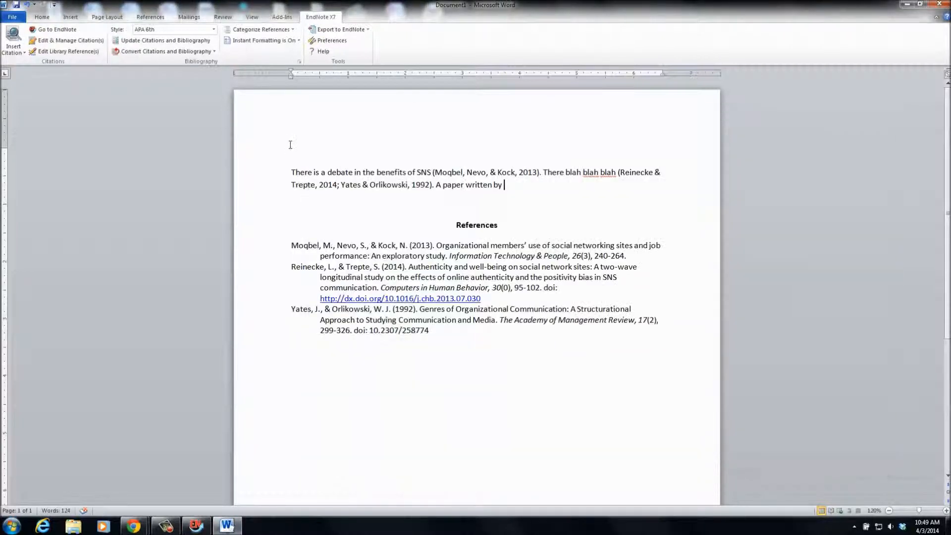
{"action": "left_click", "coordinate": [25, 53]}
{"action": "left_click", "coordinate": [49, 74]}
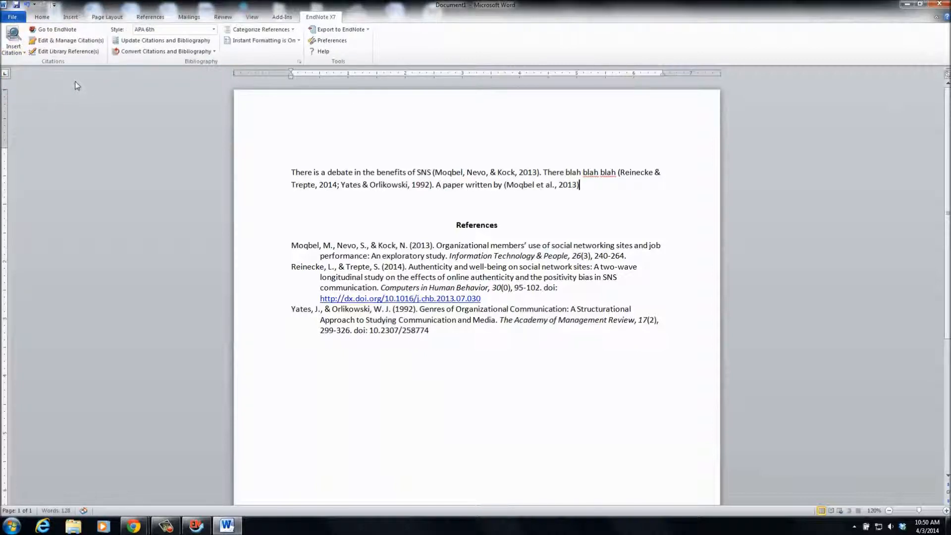
- Change the citation after "A paper written by" to display as Author (Year) and end the sentence with a period
{"action": "left_click", "coordinate": [555, 185]}
{"action": "right_click", "coordinate": [554, 185]}
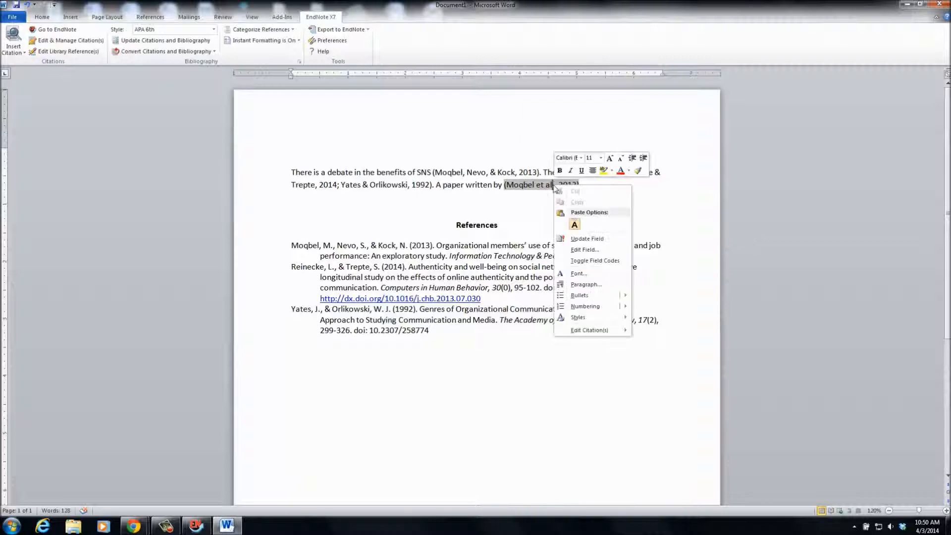
{"action": "mouse_move", "coordinate": [606, 332]}
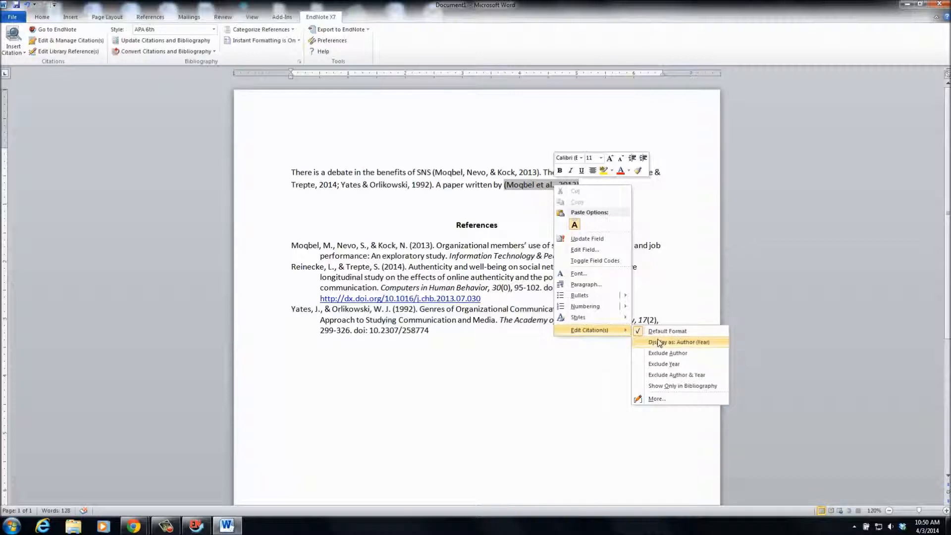
{"action": "left_click", "coordinate": [694, 347]}
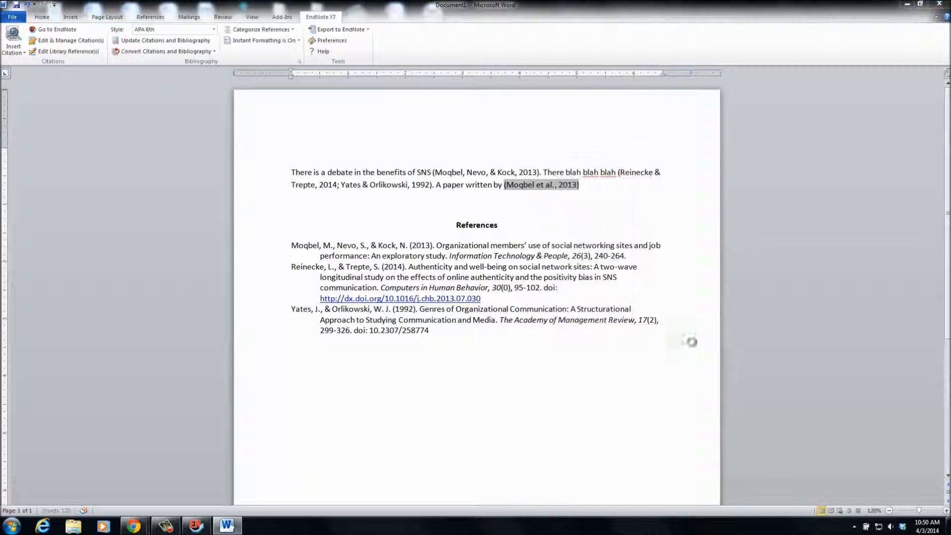
{"action": "left_click", "coordinate": [603, 187]}
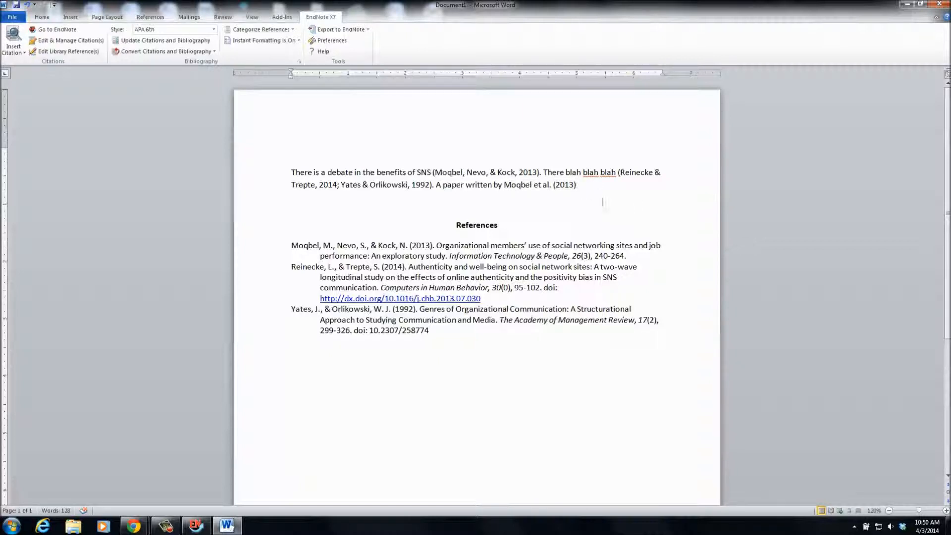
{"action": "type", "text": "."}
- Switch to Chrome and show the EBSCOhost article "The Caregiver Strain Questionnaire", pointing out the ebscohost.com address
{"action": "mouse_move", "coordinate": [134, 525]}
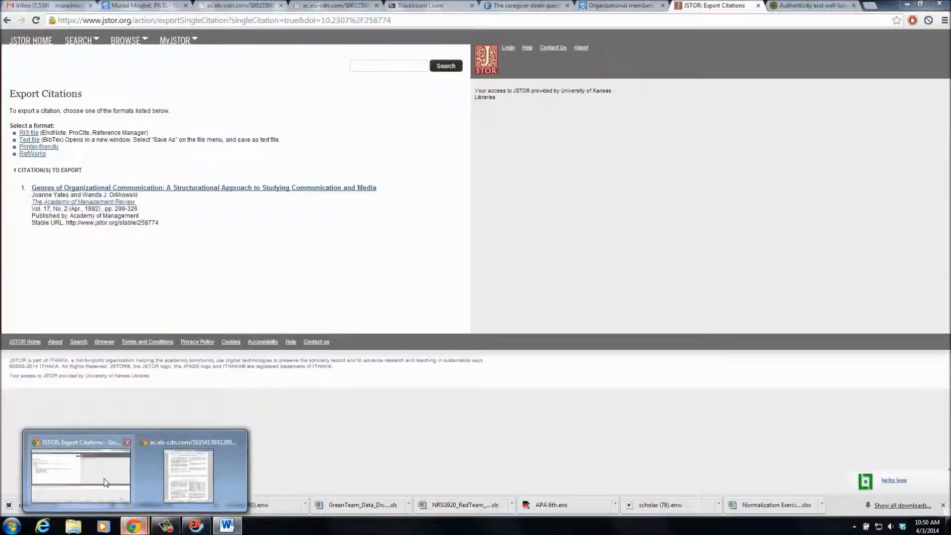
{"action": "left_click", "coordinate": [106, 483]}
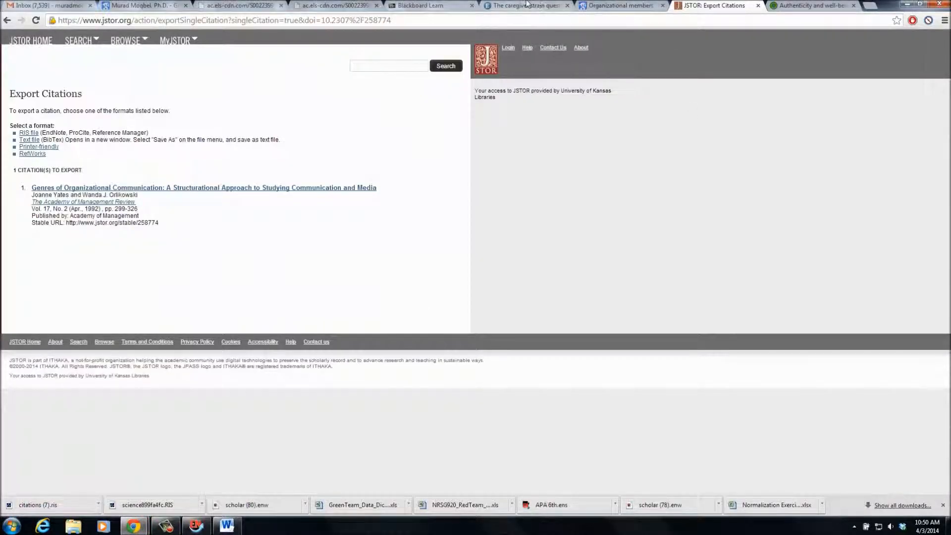
{"action": "left_click", "coordinate": [528, 4]}
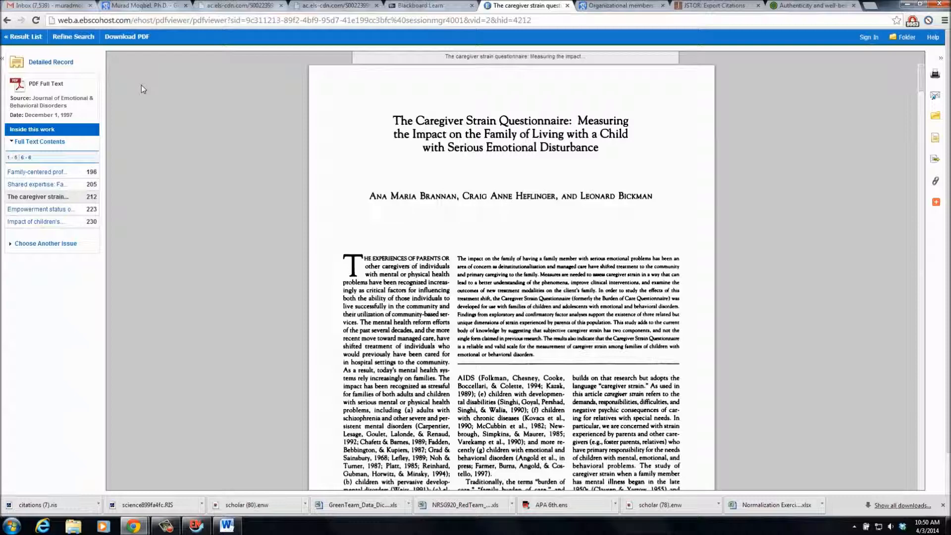
{"action": "scroll", "coordinate": [325, 278], "scroll_direction": "down", "scroll_amount": 2}
{"action": "scroll", "coordinate": [325, 277], "scroll_direction": "up", "scroll_amount": 2}
{"action": "left_click_drag", "start_coordinate": [130, 20], "coordinate": [87, 20]}
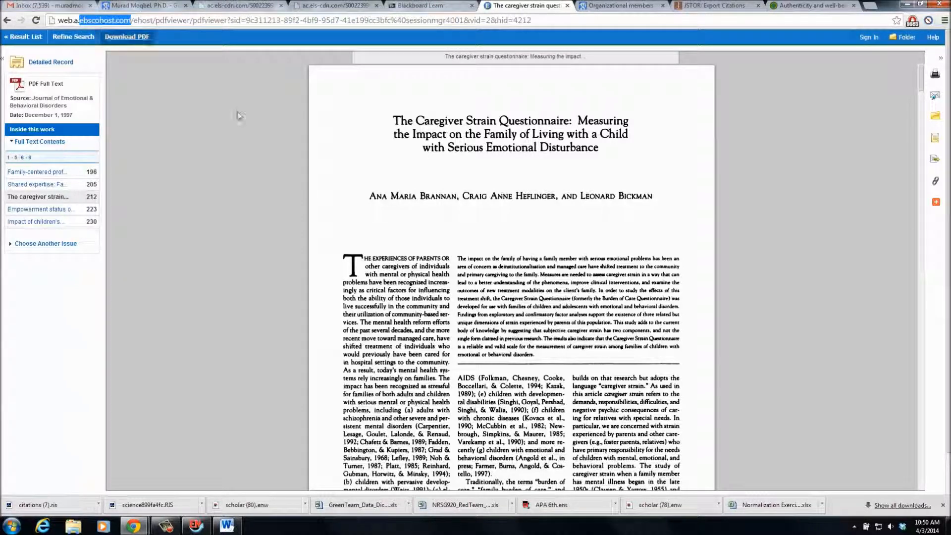
{"action": "left_click", "coordinate": [519, 191]}
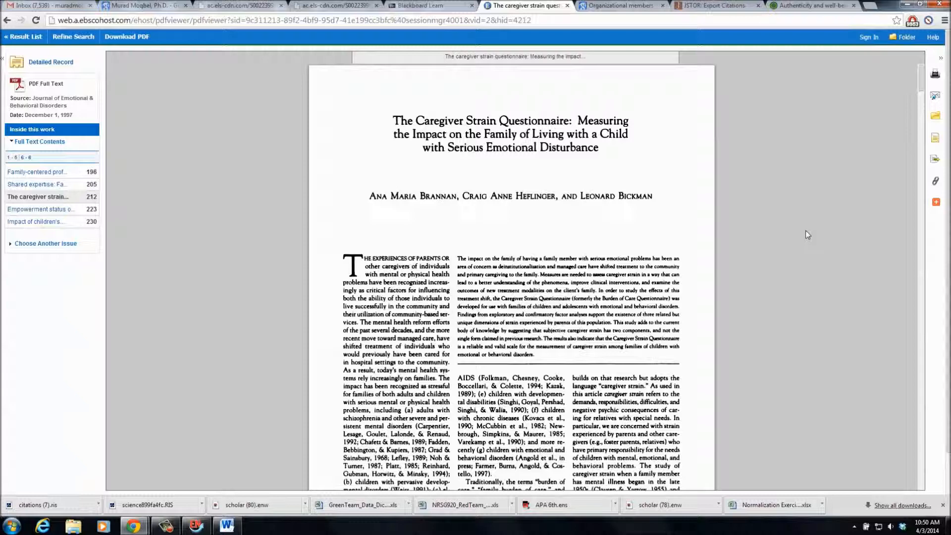
- Export the caregiver strain article's citation in RIS format from its EBSCOhost record and send the downloaded delivery (5).RIS to EndNote
{"action": "left_click", "coordinate": [937, 161]}
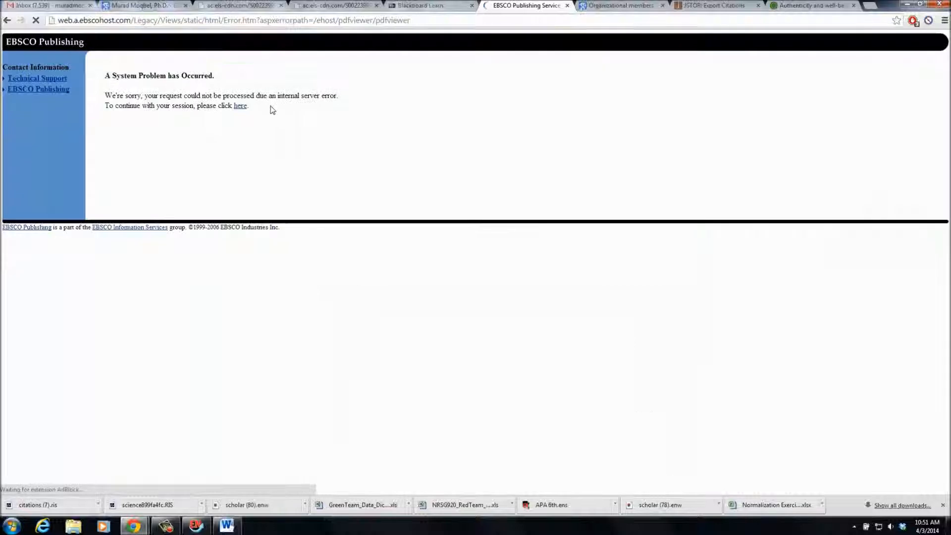
{"action": "left_click", "coordinate": [7, 21]}
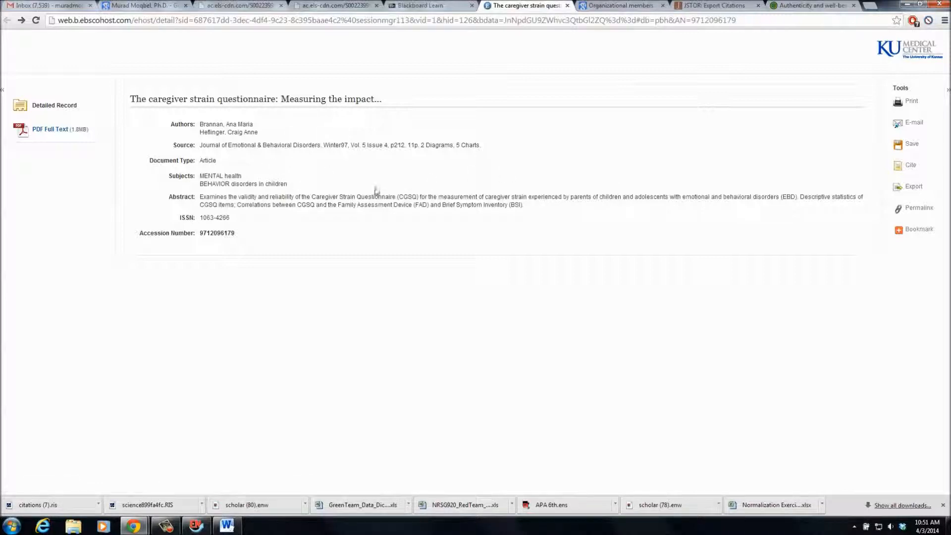
{"action": "left_click", "coordinate": [918, 191]}
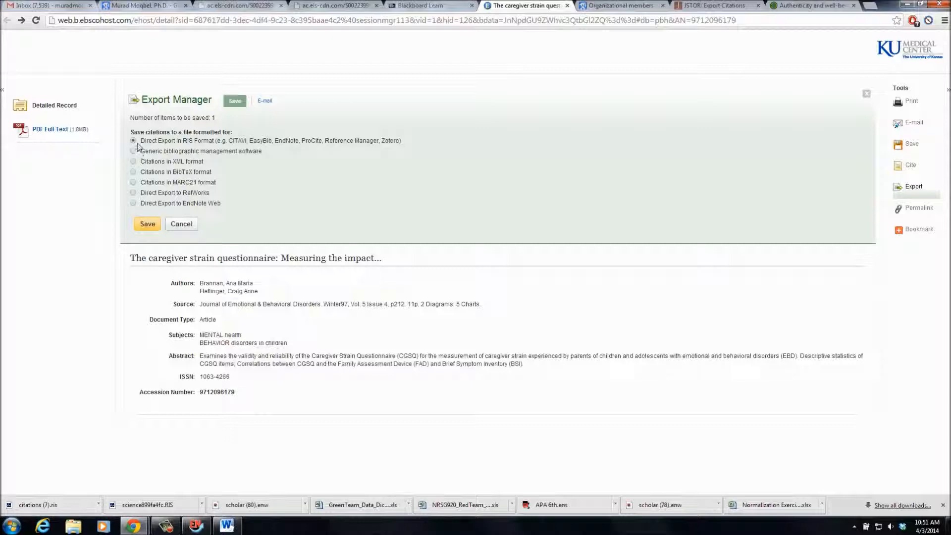
{"action": "left_click", "coordinate": [146, 224]}
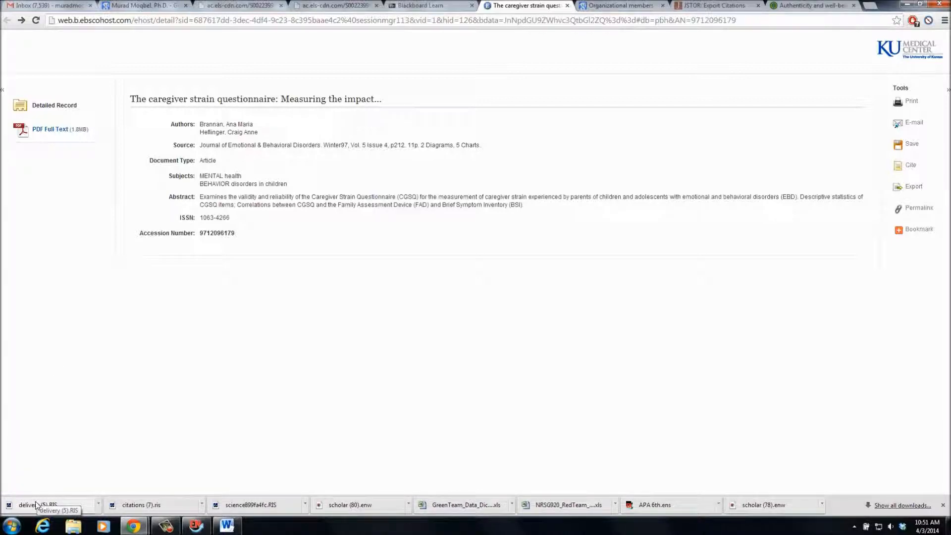
{"action": "left_click", "coordinate": [36, 505]}
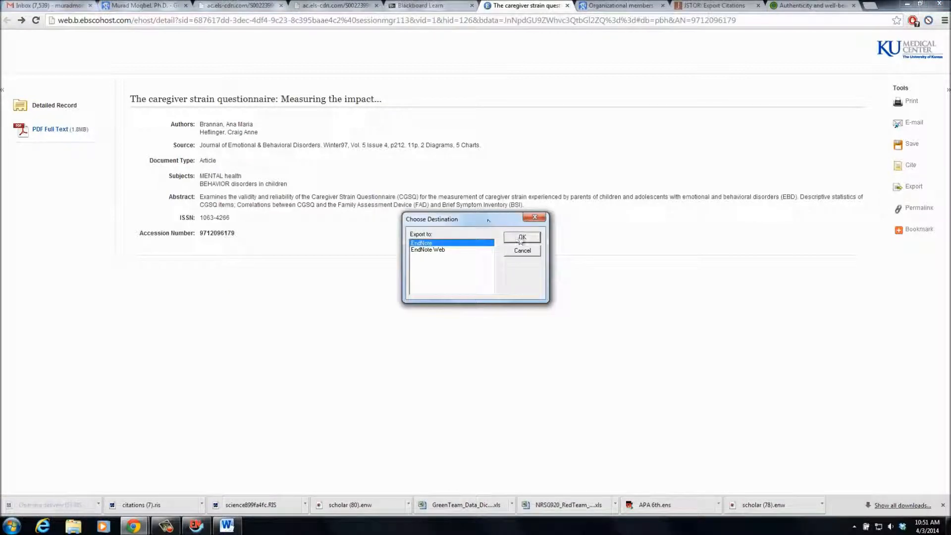
{"action": "left_click", "coordinate": [521, 237]}
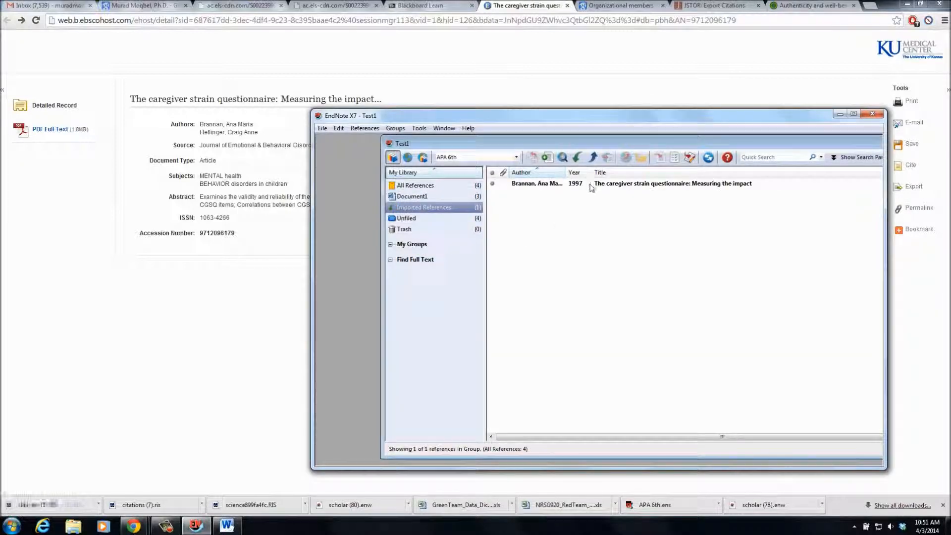
- Select the 1997 caregiver strain questionnaire reference in EndNote and add it in Word to the grouped citation after "There blah blah blah"
{"action": "left_click", "coordinate": [590, 185]}
{"action": "left_click", "coordinate": [907, 4]}
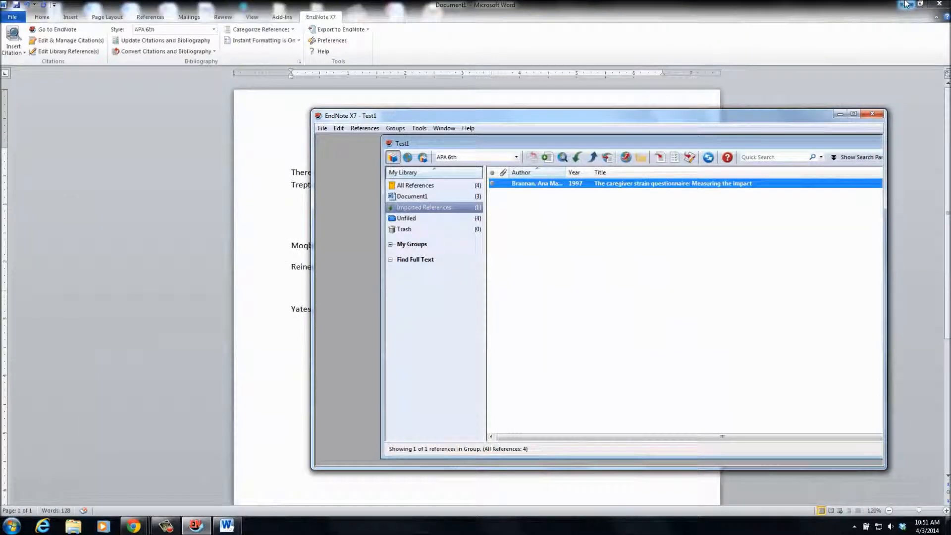
{"action": "left_click", "coordinate": [266, 169]}
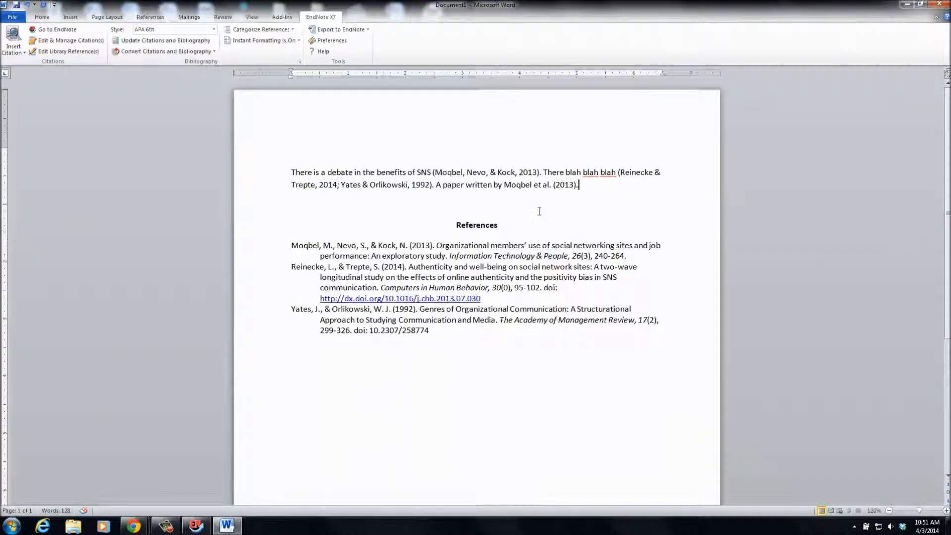
{"action": "left_click", "coordinate": [617, 175]}
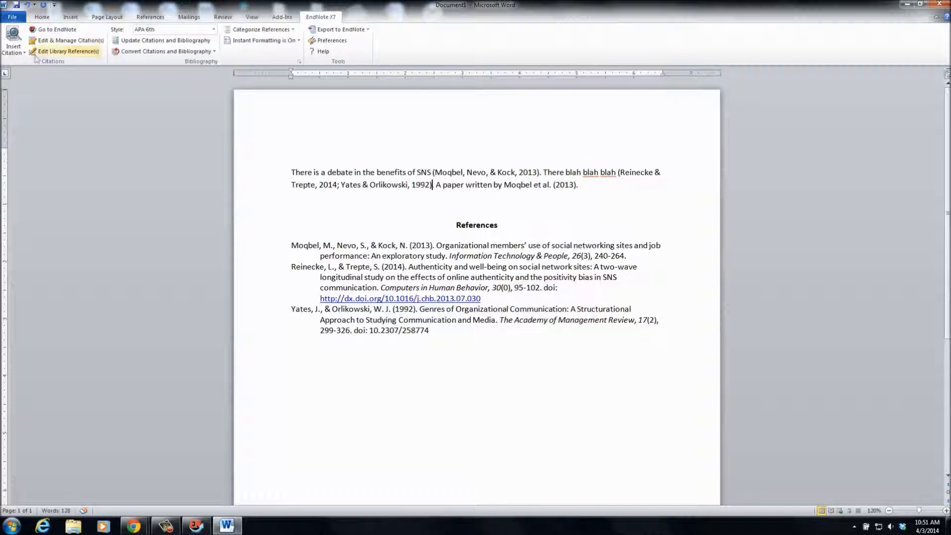
{"action": "left_click", "coordinate": [14, 49]}
{"action": "left_click", "coordinate": [46, 75]}
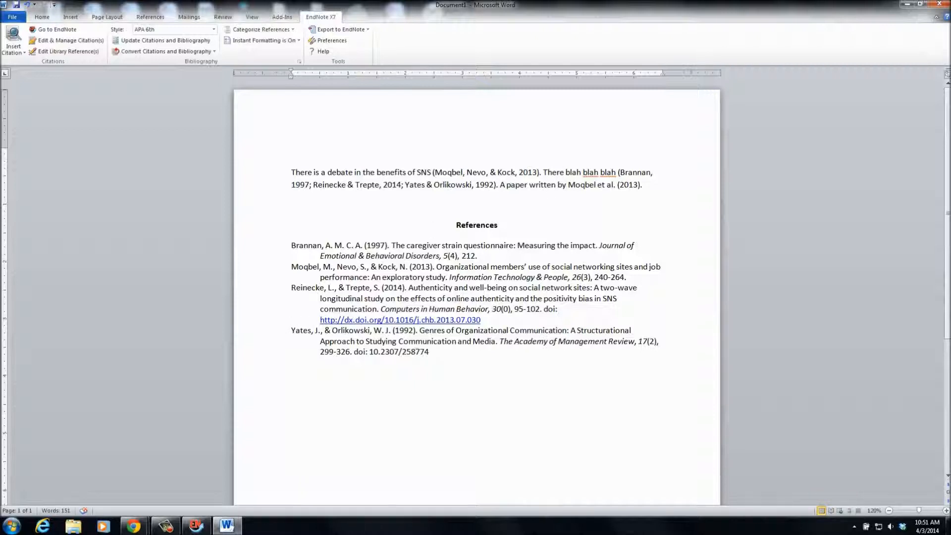
- Review the grouped in-text citation and the full list of entries under the References heading
{"action": "left_click", "coordinate": [409, 186]}
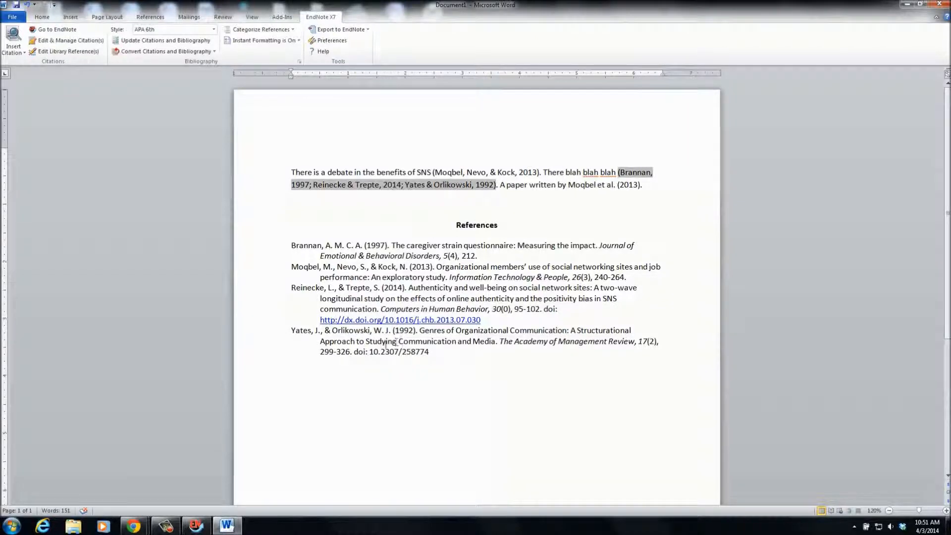
{"action": "left_click", "coordinate": [346, 340]}
{"action": "left_click_drag", "start_coordinate": [448, 351], "coordinate": [249, 246]}
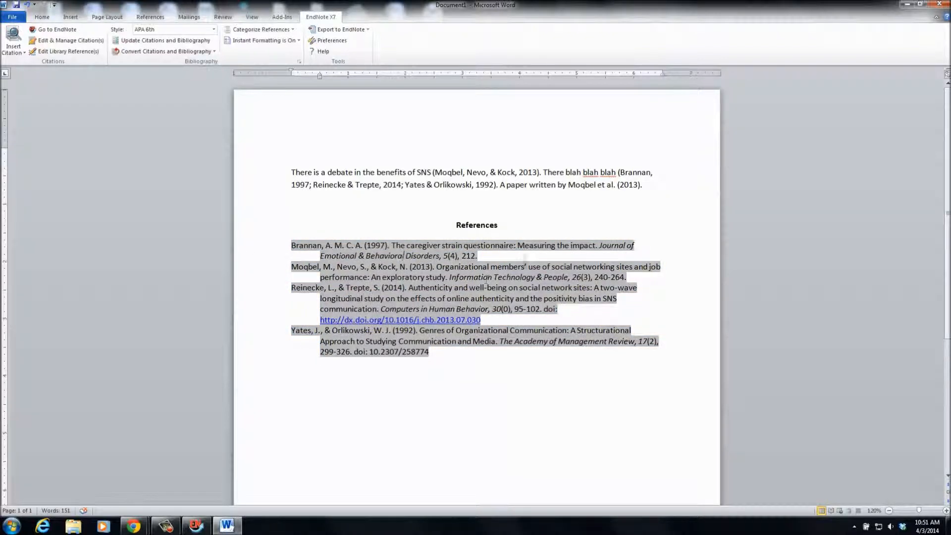
{"action": "left_click", "coordinate": [539, 229]}
{"action": "left_click", "coordinate": [228, 525]}
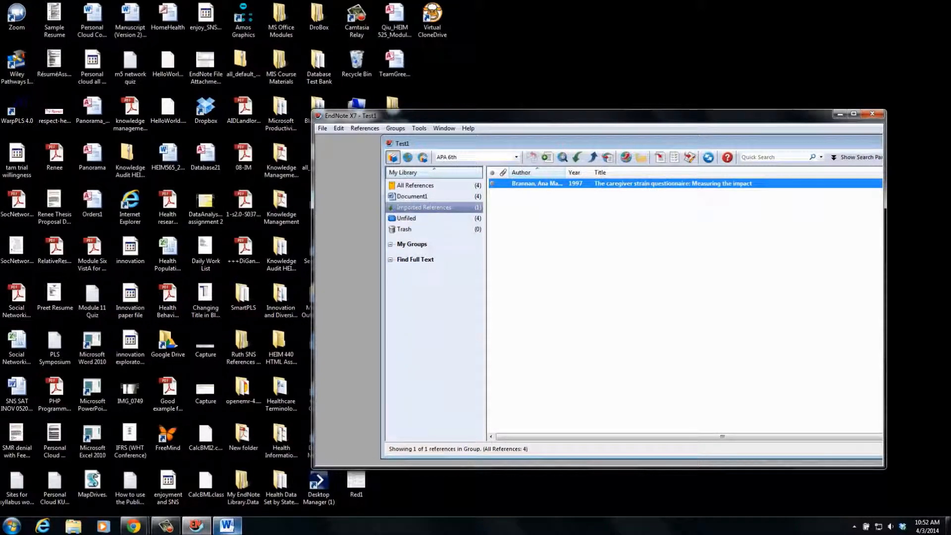
{"action": "left_click", "coordinate": [225, 526]}
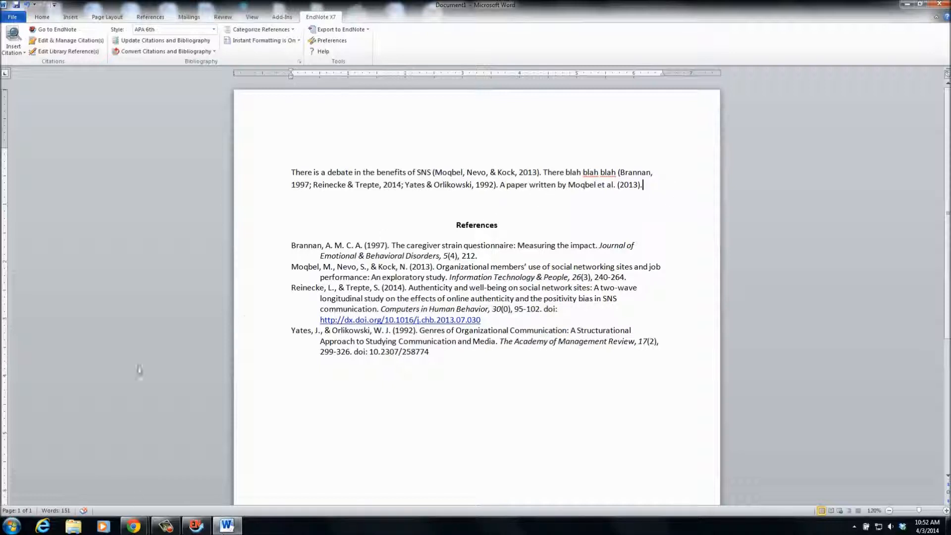
{"action": "mouse_move", "coordinate": [167, 528]}
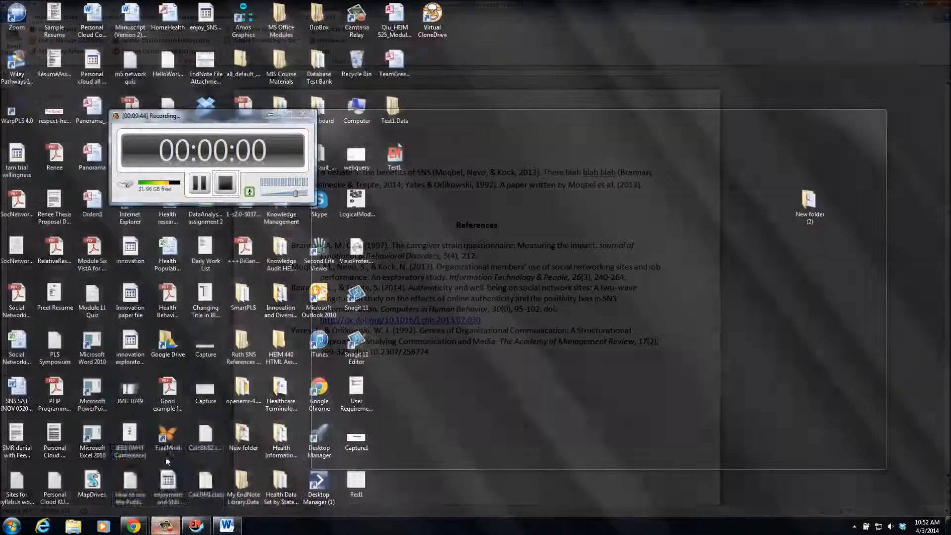
{"action": "left_click", "coordinate": [165, 456]}
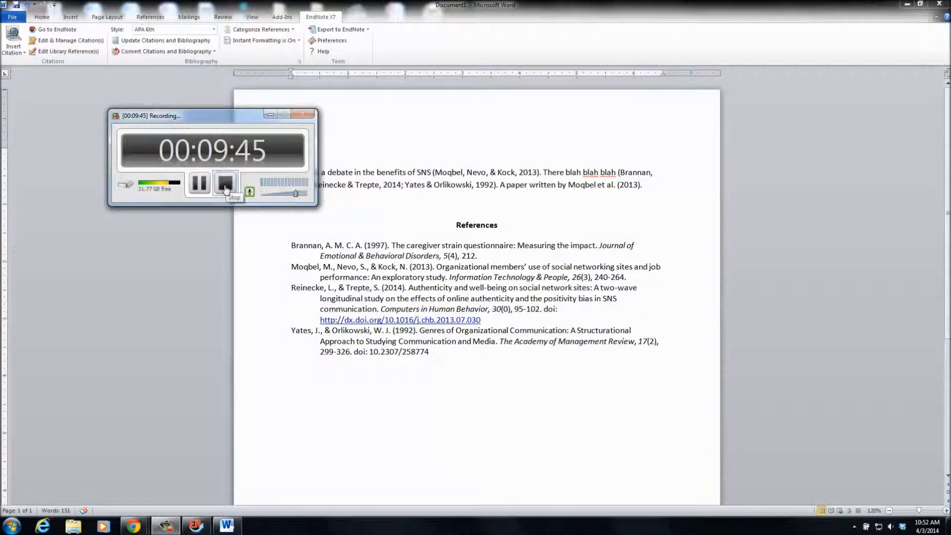